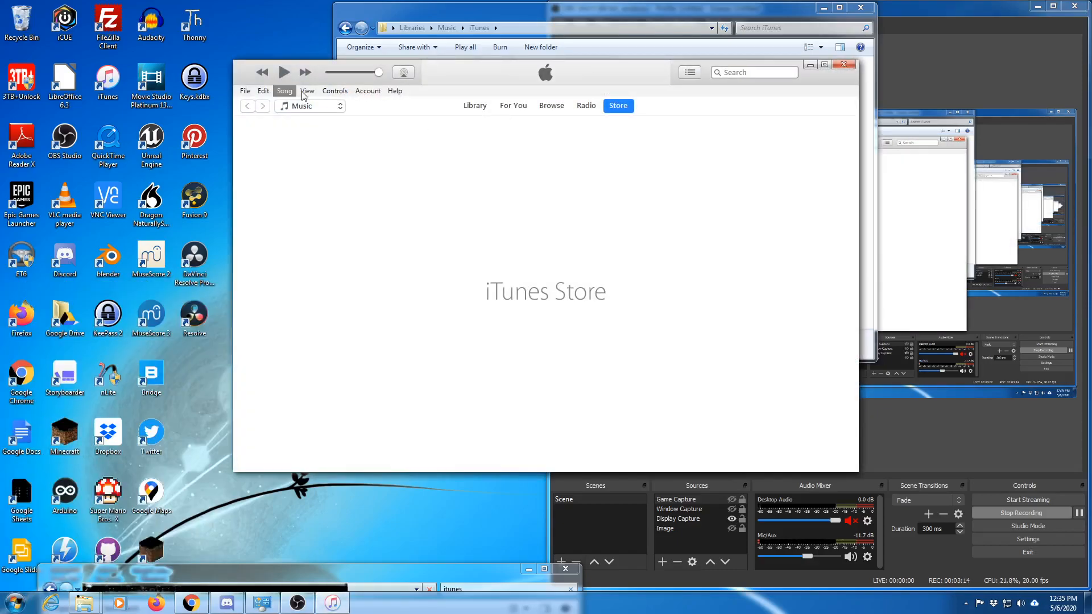
- Sign back in to the iTunes Store by entering the Apple ID password in the session-expired dialog
click(621, 242)
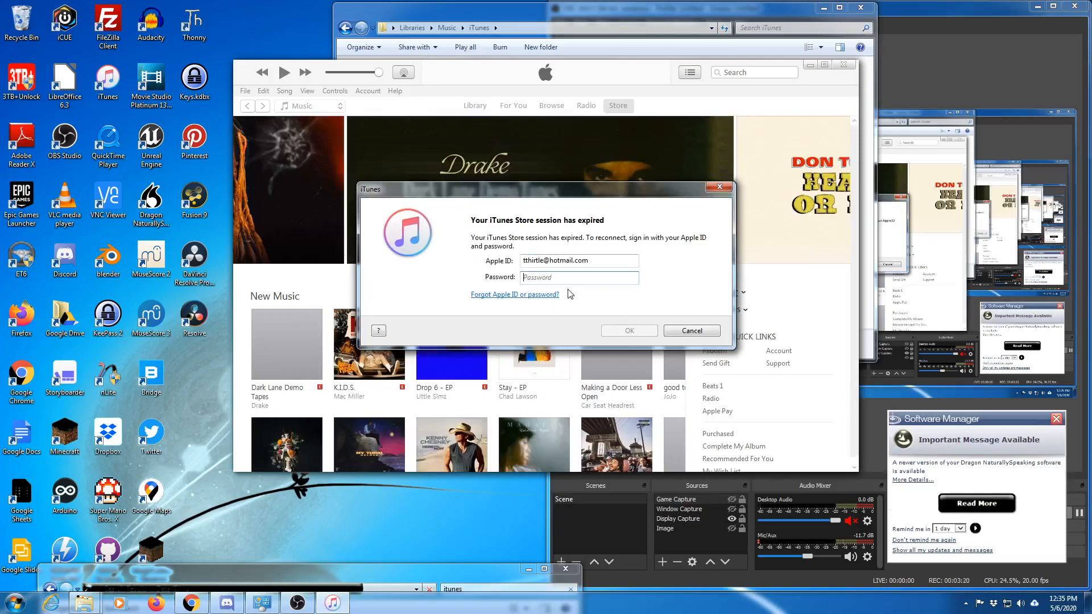
text(••••••••)
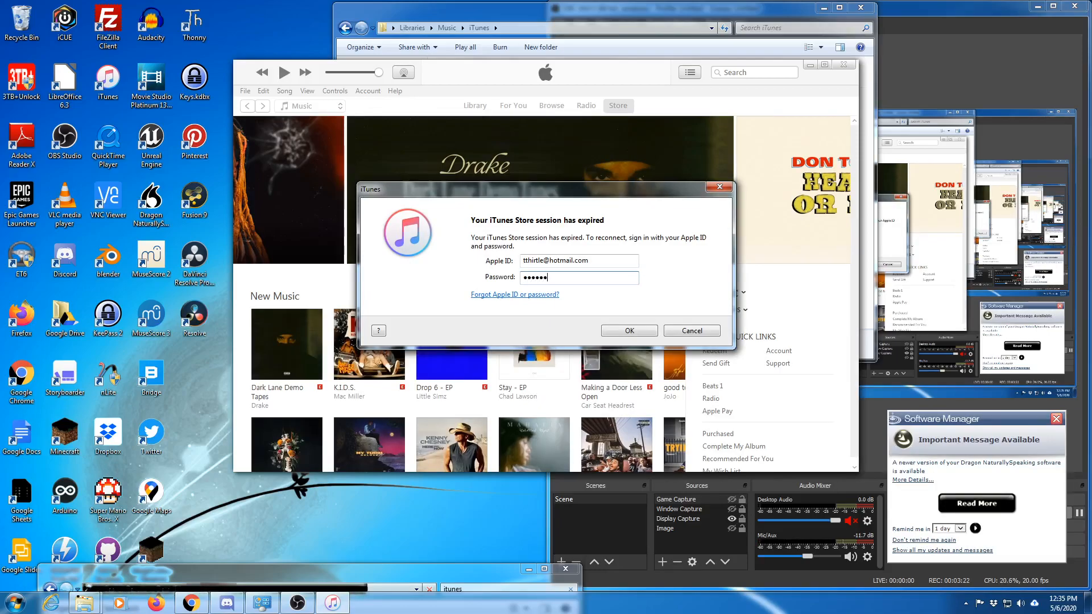
key(Return)
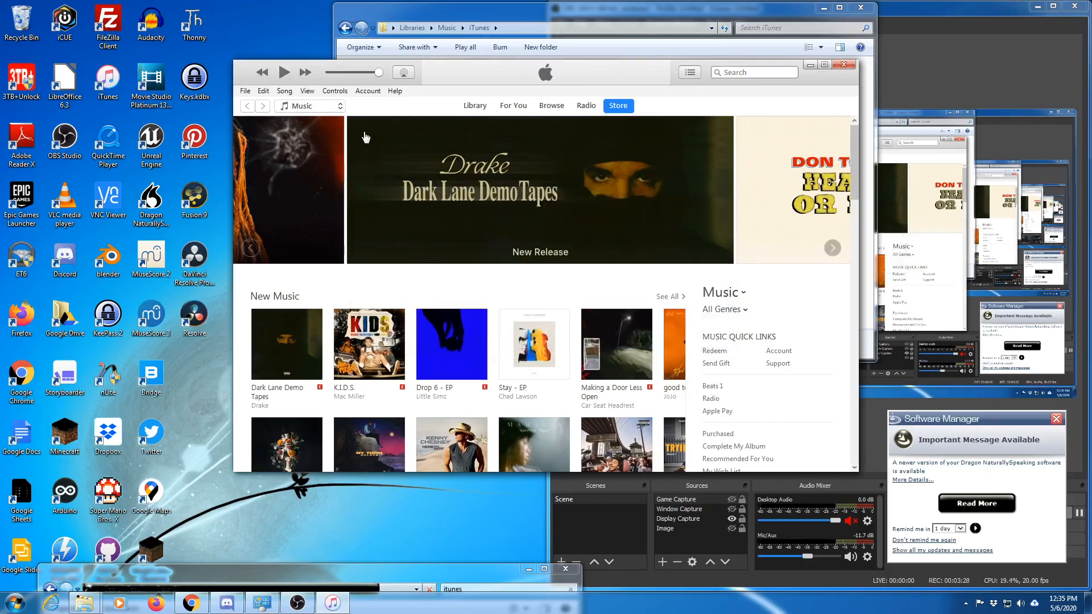
- Add Apps to the items shown in the media type menu
click(335, 102)
click(310, 144)
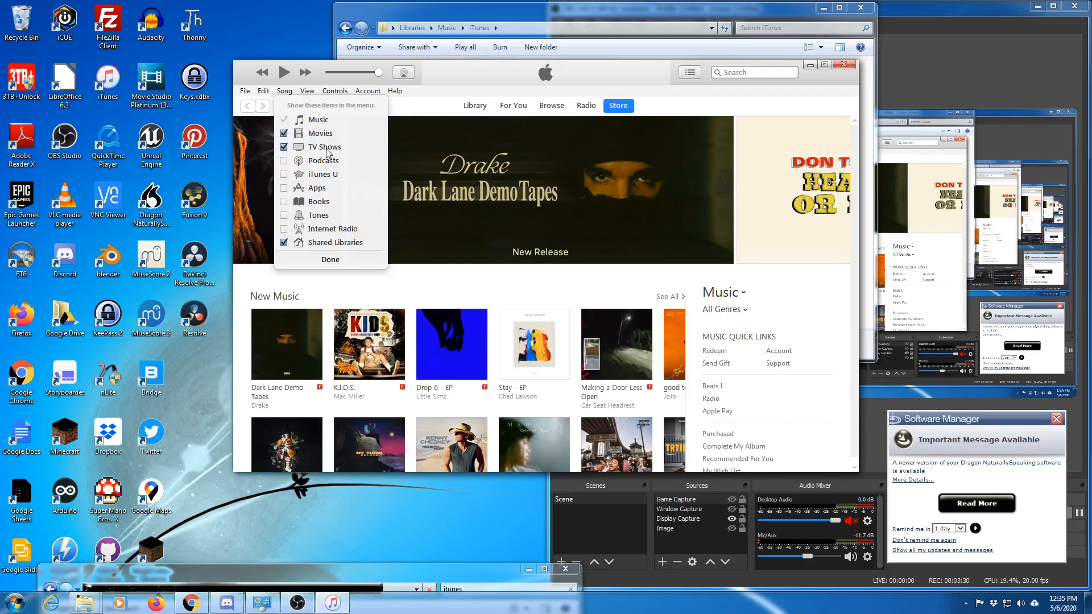
click(283, 188)
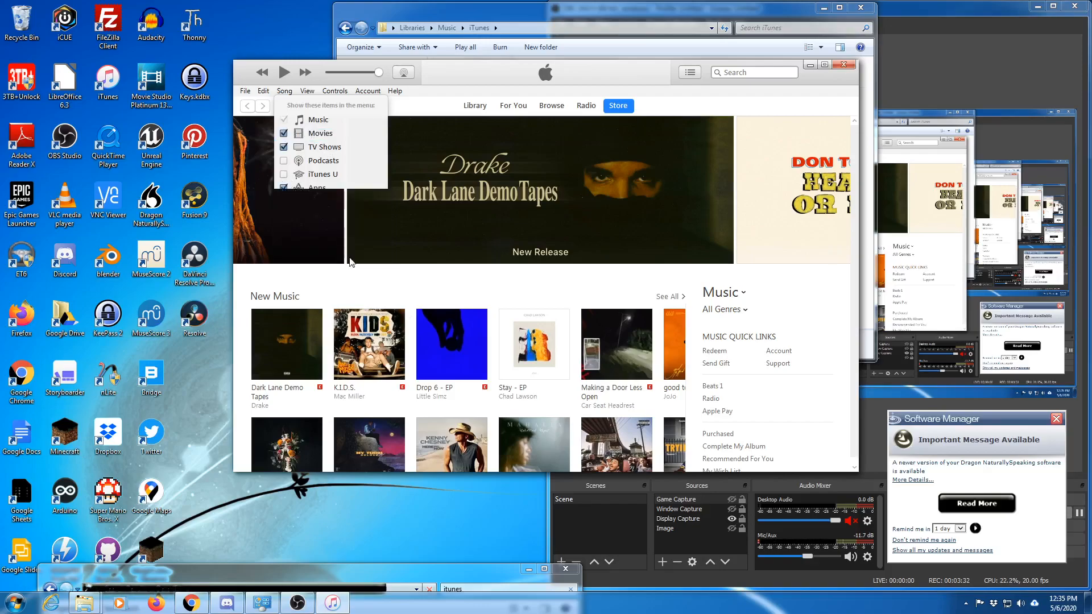
click(330, 259)
- Move the iTunes window aside and open the Mobile Applications folder inside iTunes Media in Windows Explorer
drag(376, 64, 336, 211)
click(504, 174)
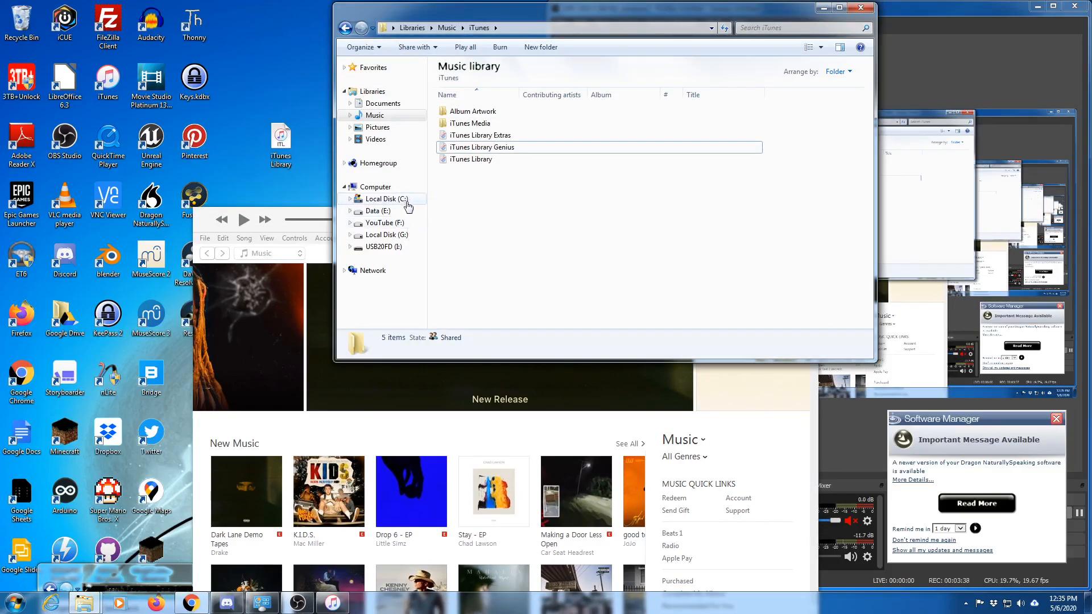
double_click(473, 123)
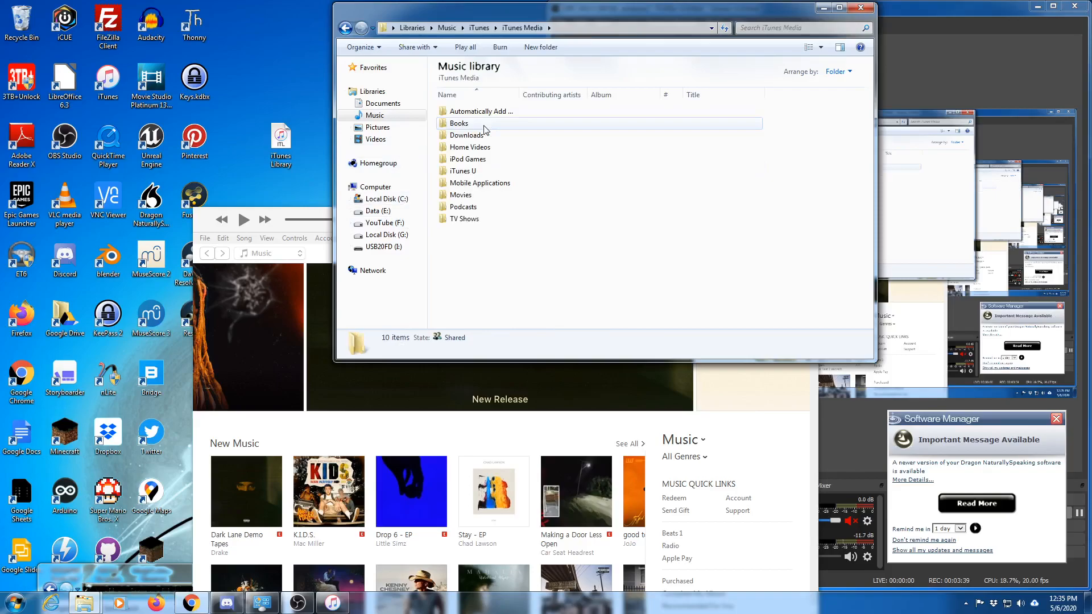
double_click(472, 183)
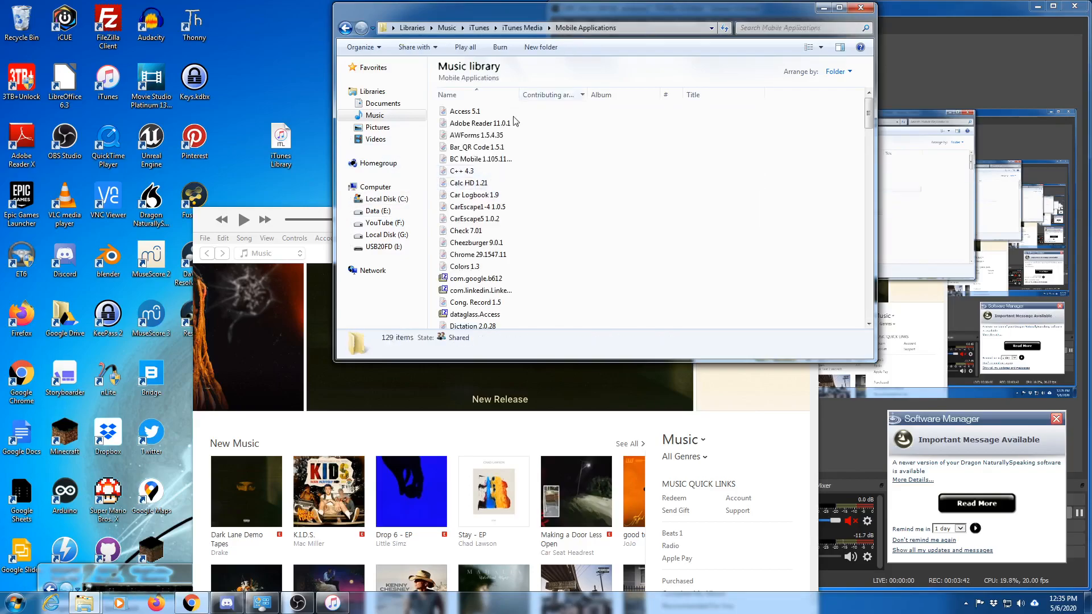
- Switch iTunes to the Apps library, reposition its window and show the iPad Apps list
click(287, 218)
click(272, 252)
click(269, 294)
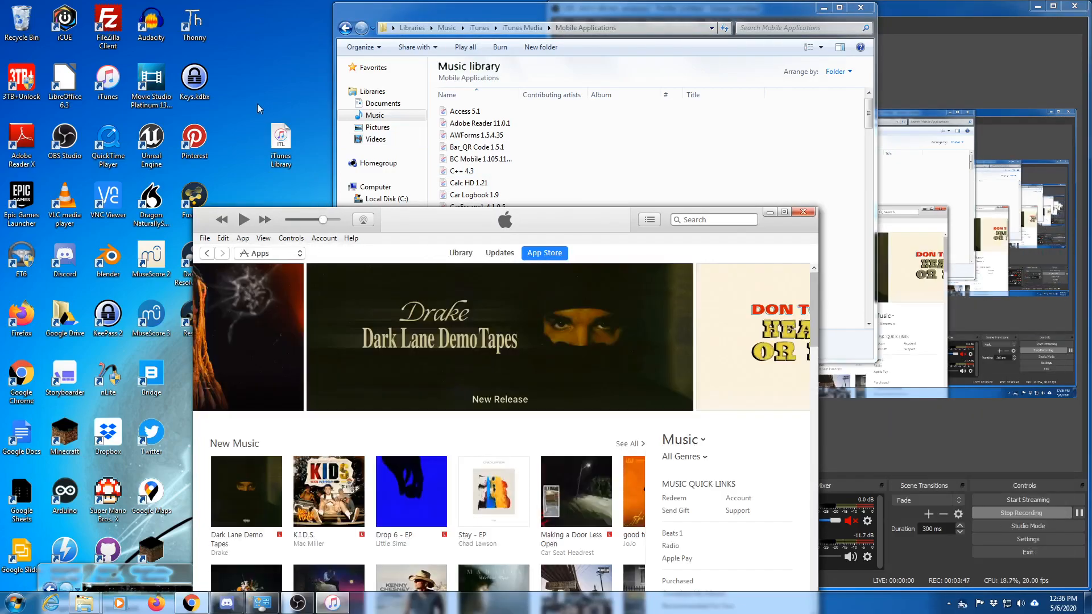
click(461, 252)
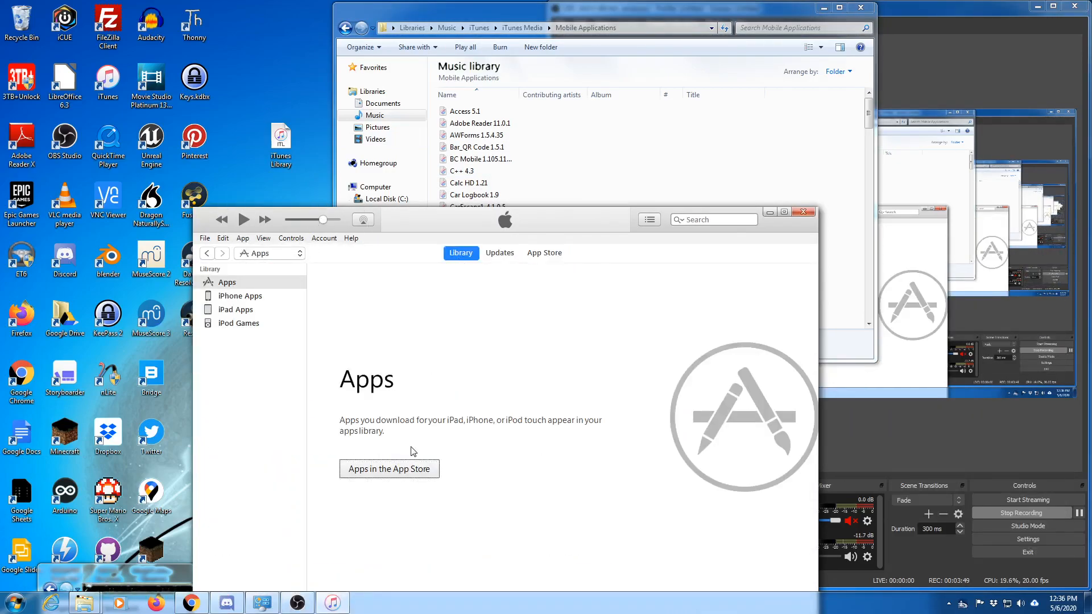
drag(349, 219, 320, 149)
click(210, 226)
click(207, 240)
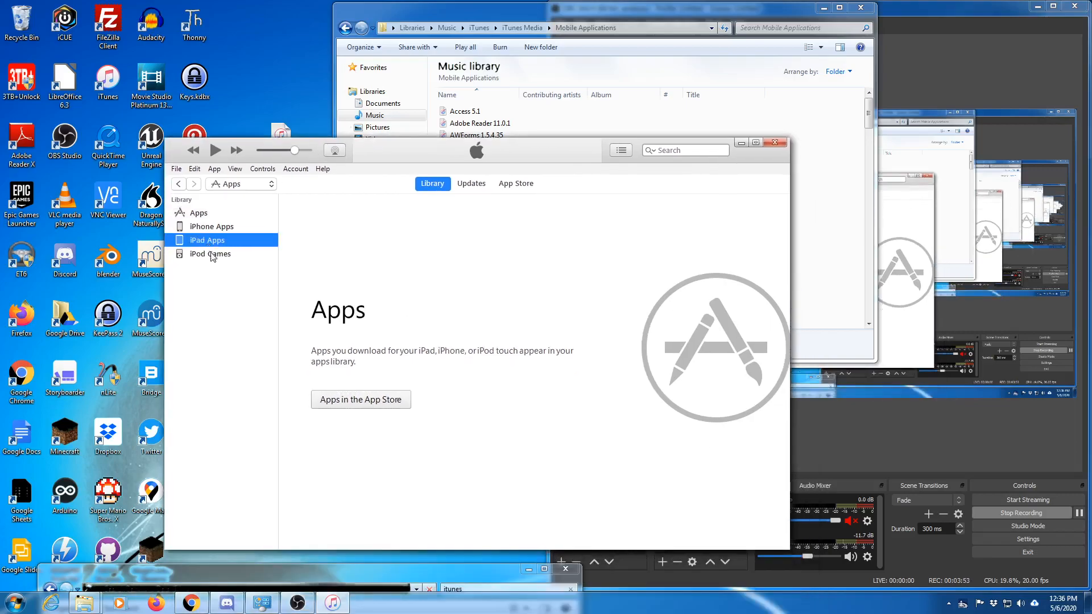
click(176, 169)
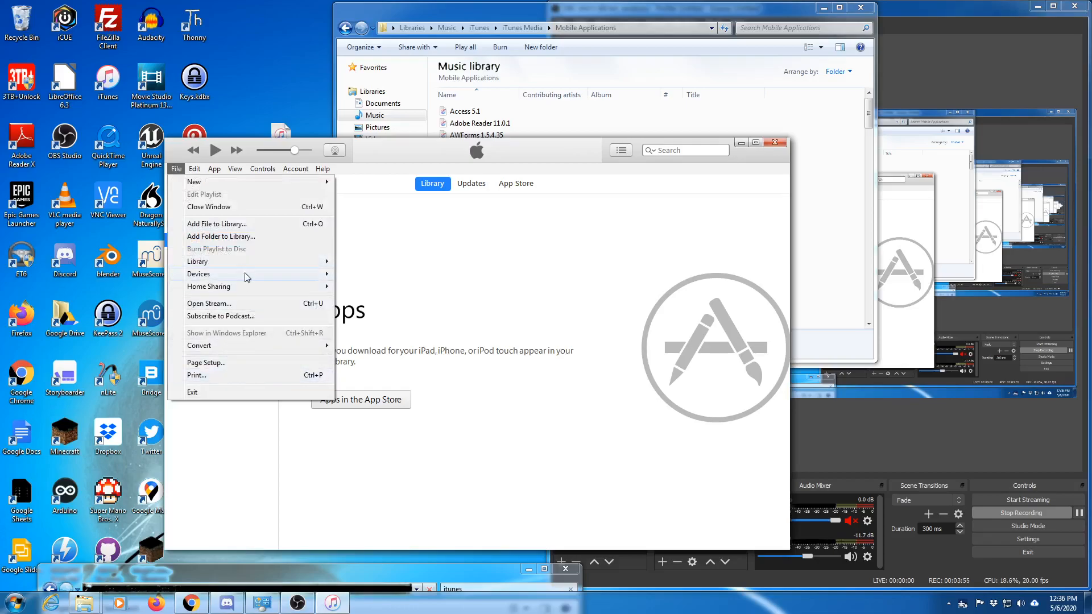
mouse_move(246, 262)
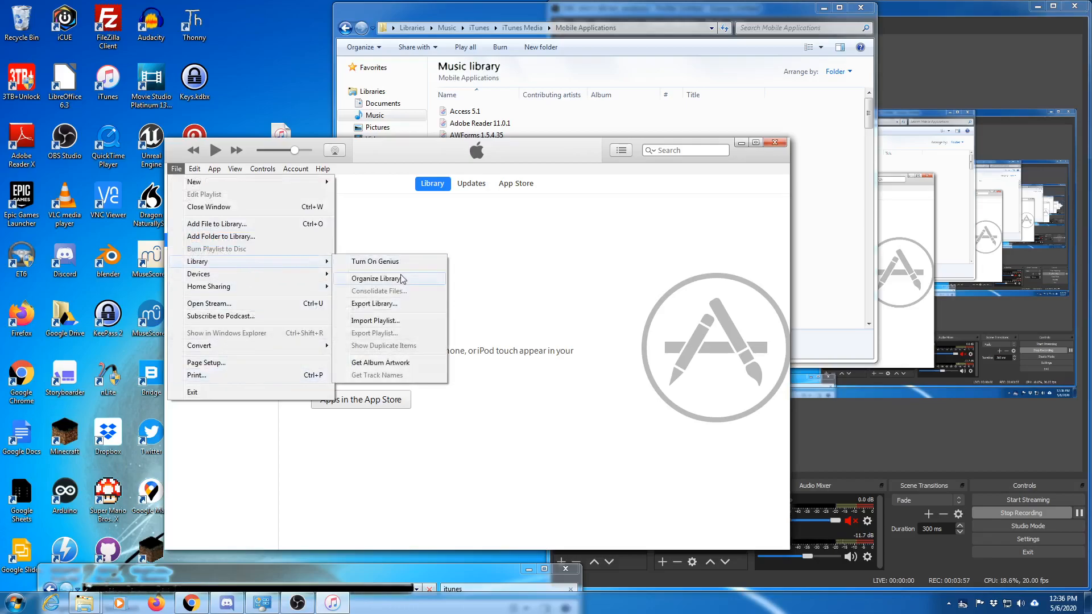
click(402, 278)
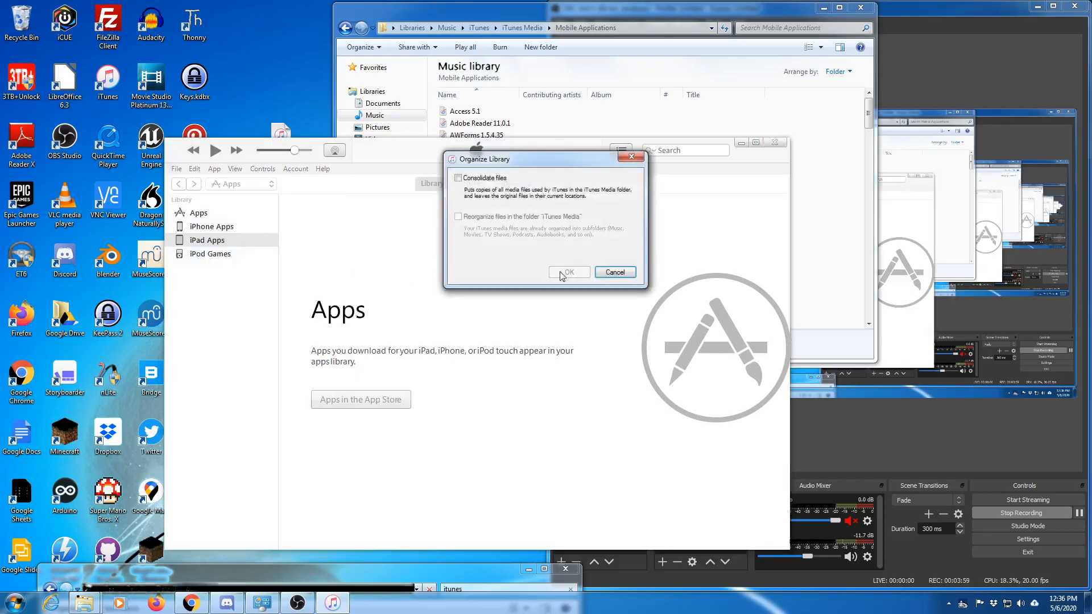
click(615, 272)
- Add all files from the Mobile Applications folder to the iTunes Apps library
click(539, 119)
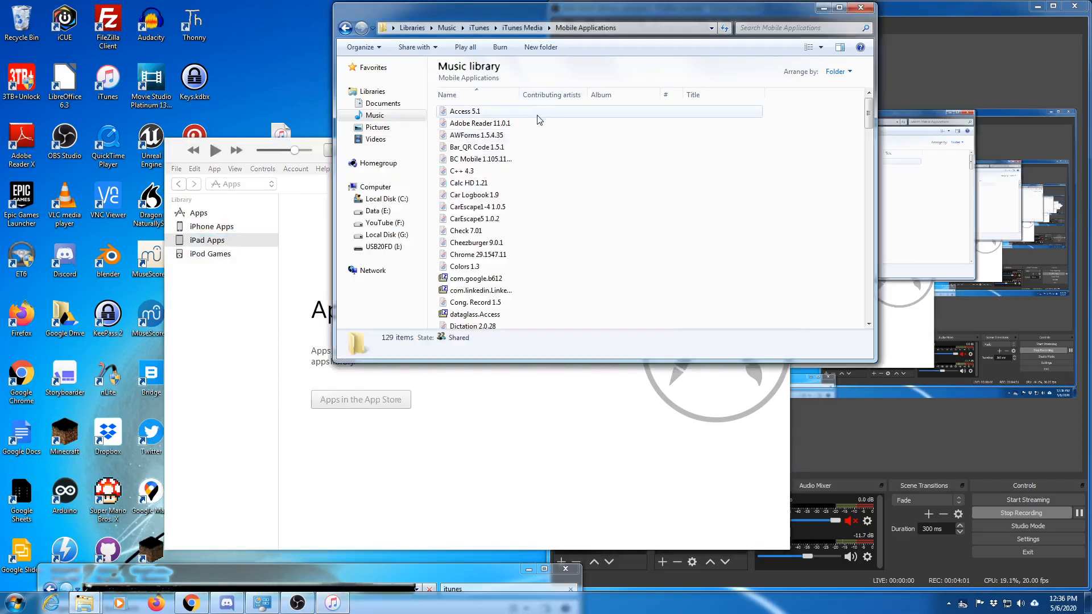
click(538, 119)
key(ctrl+a)
drag(527, 230, 511, 506)
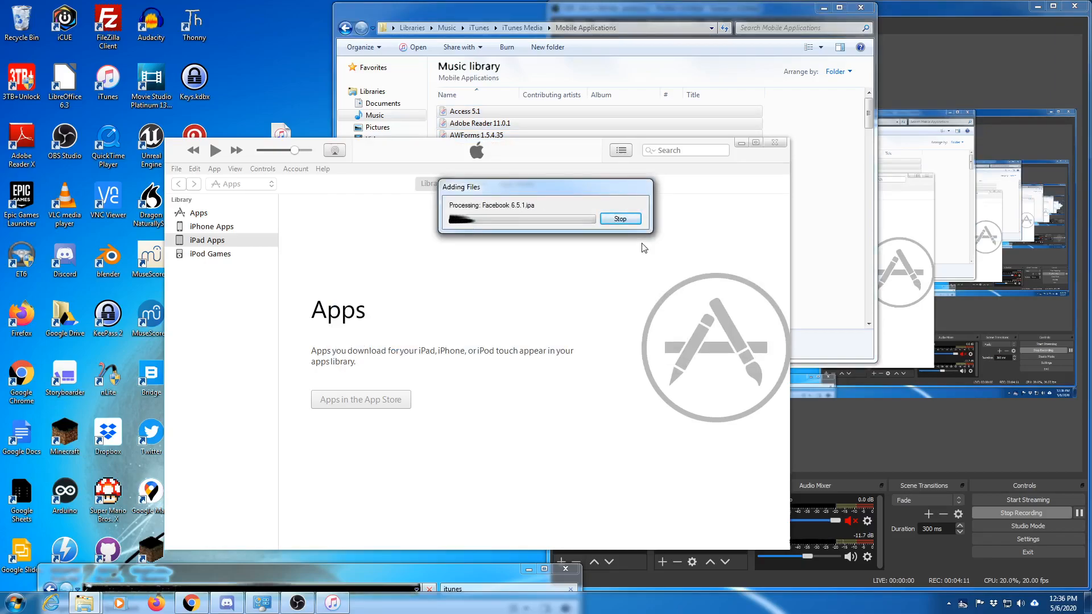
- Close the spare Explorer window with the itunes search, then check Apple's "Deploy apps in a business environment with iTunes" article in Chrome
click(565, 569)
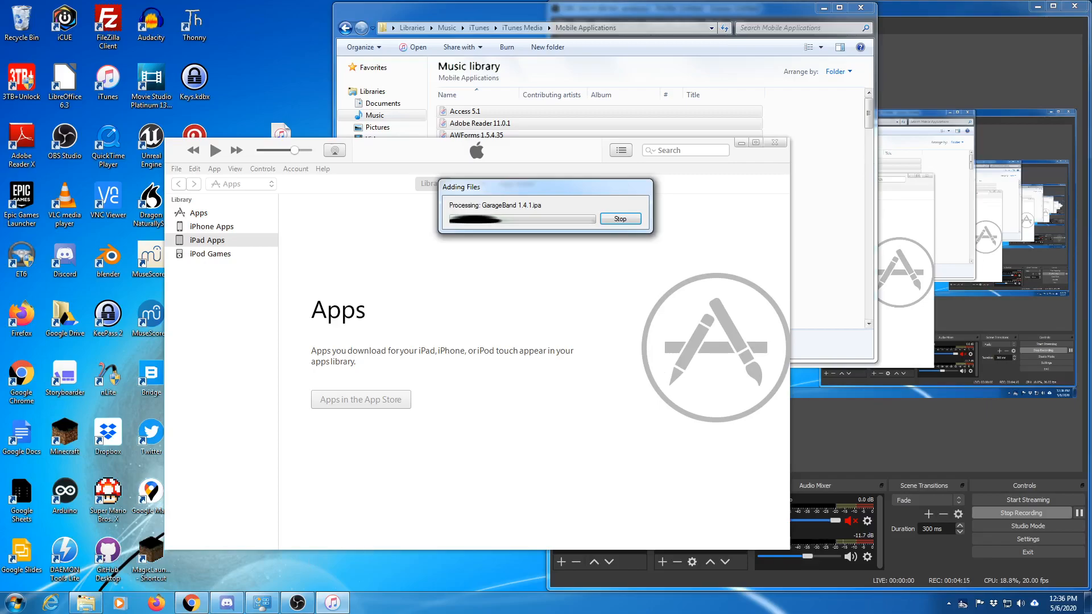
click(191, 603)
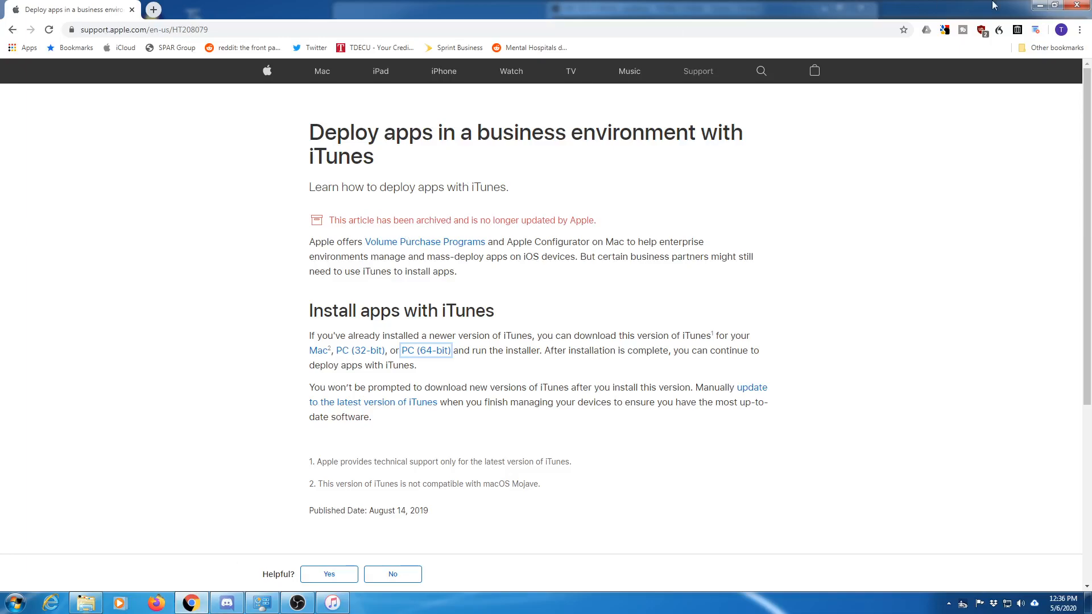
click(1039, 6)
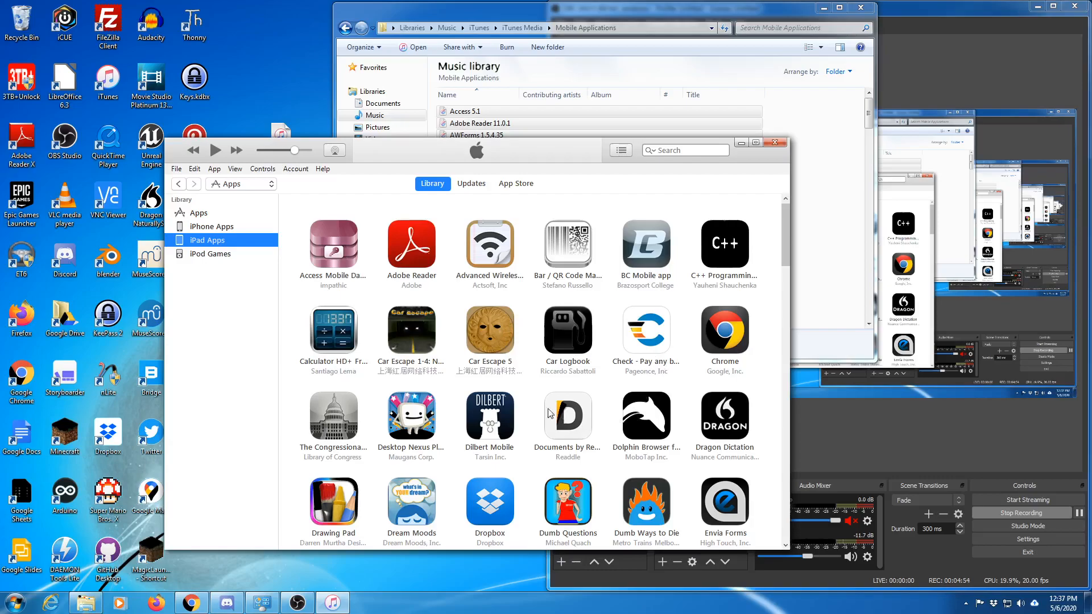
- Examine the imported iPad apps through to the end of the list, closing the Mobile Applications folder window along the way
drag(304, 146, 221, 65)
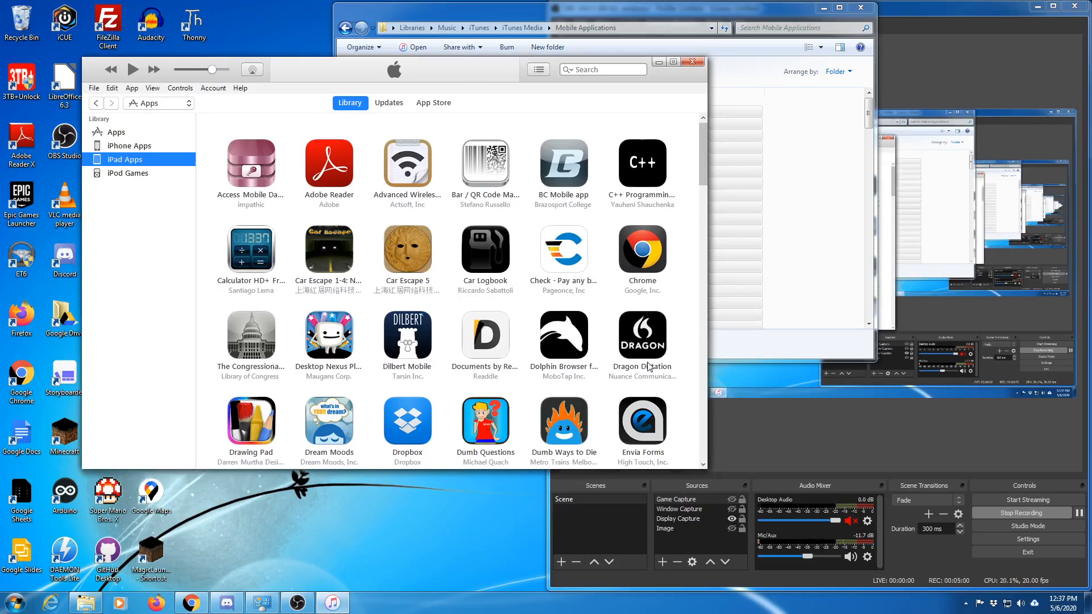
scroll(648, 367, down, 5)
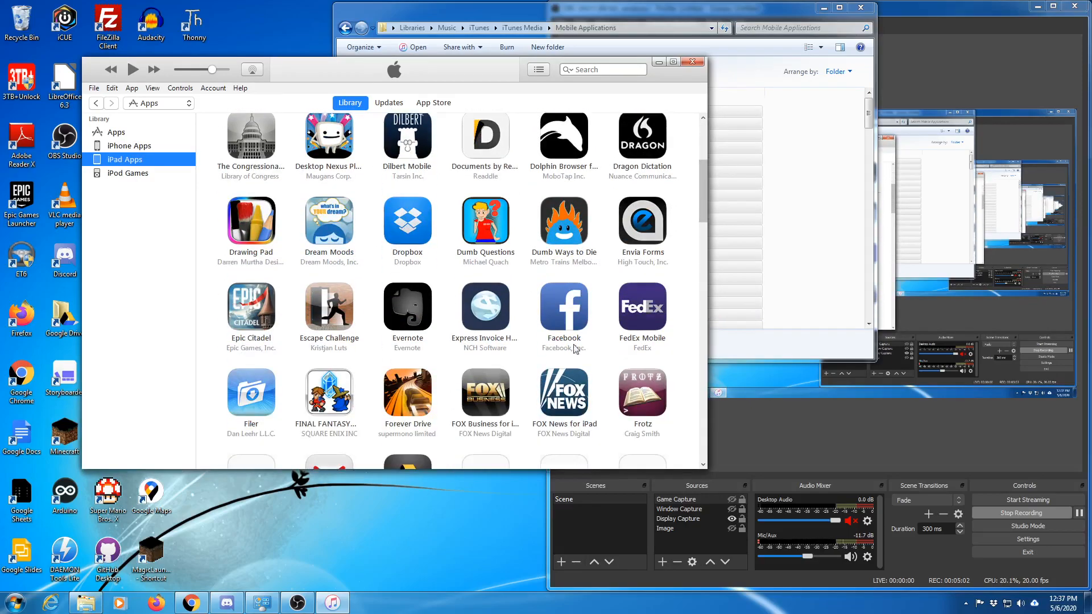
scroll(525, 332, down, 10)
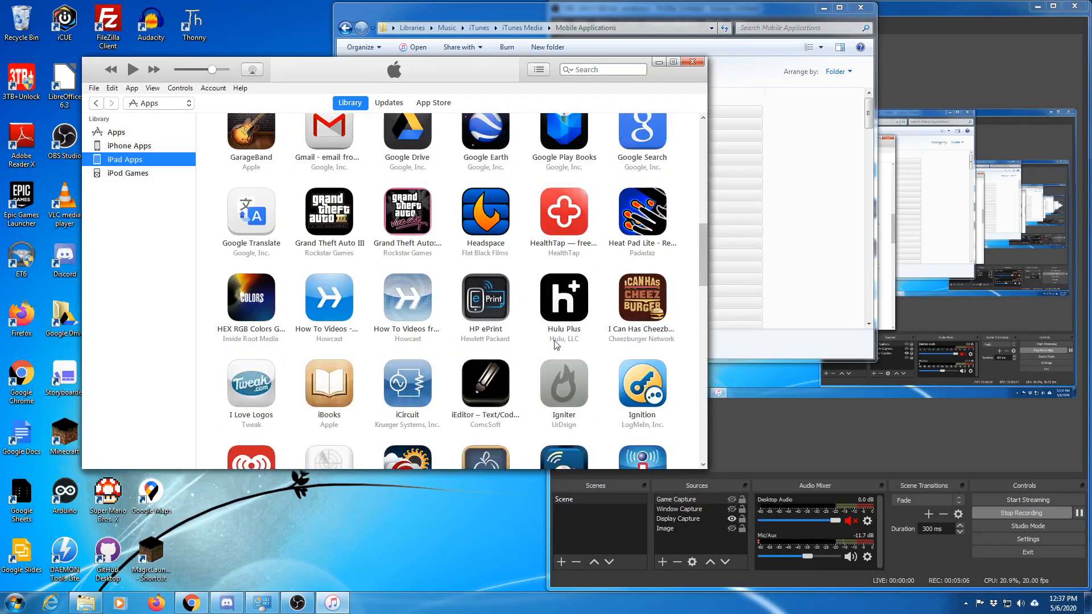
scroll(569, 381, down, 4)
scroll(571, 380, down, 7)
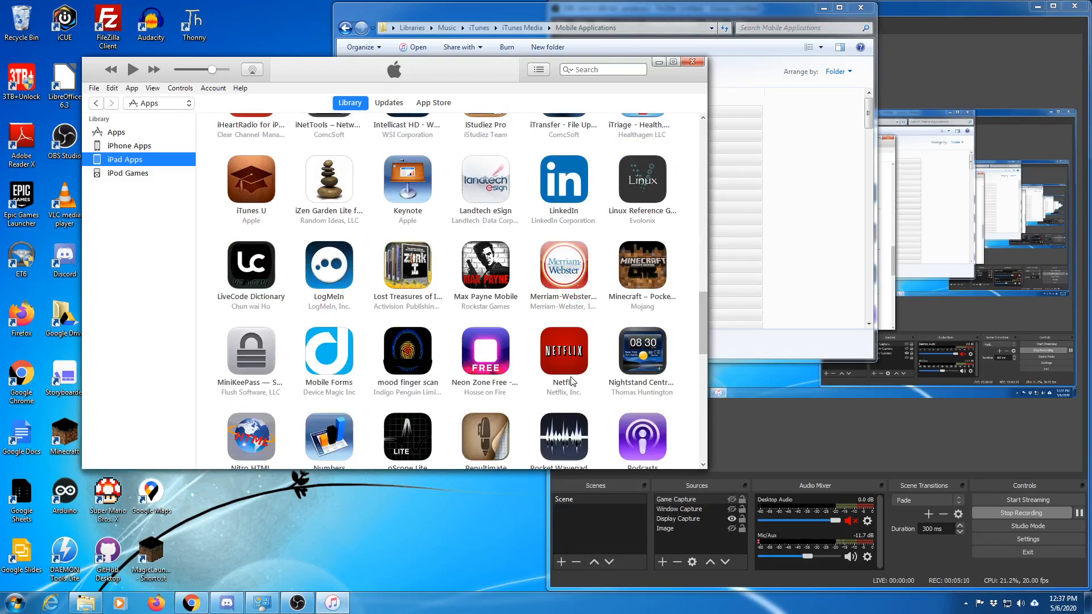
scroll(572, 380, down, 3)
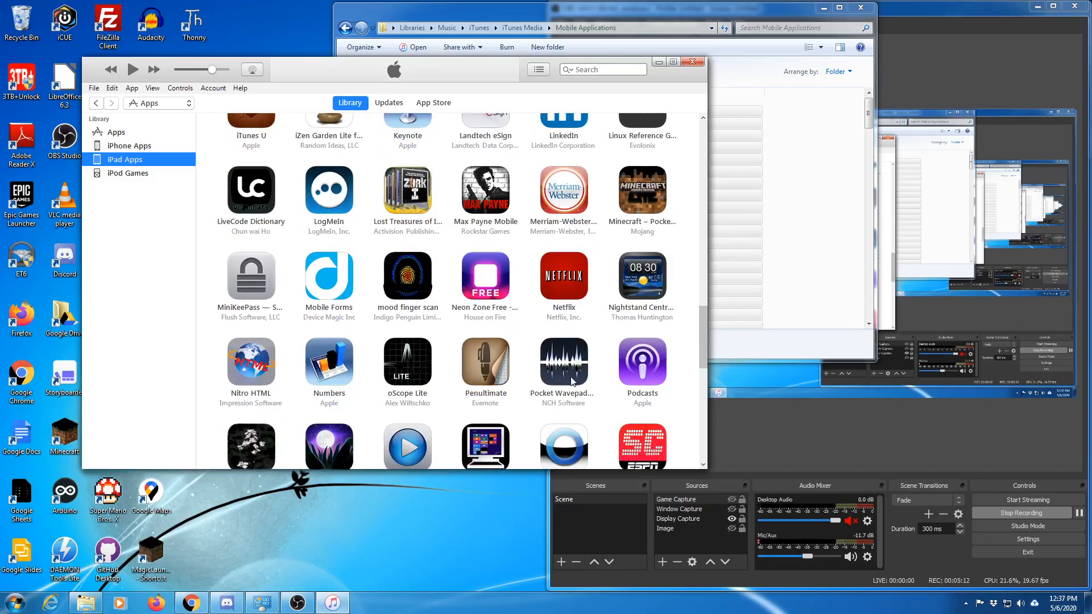
click(861, 7)
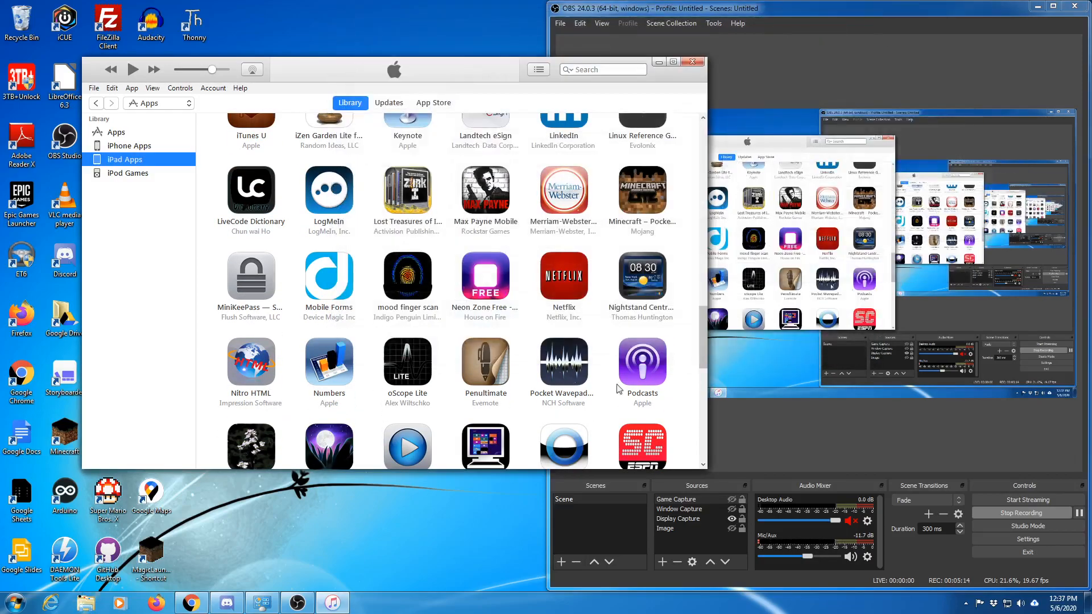
scroll(676, 393, down, 5)
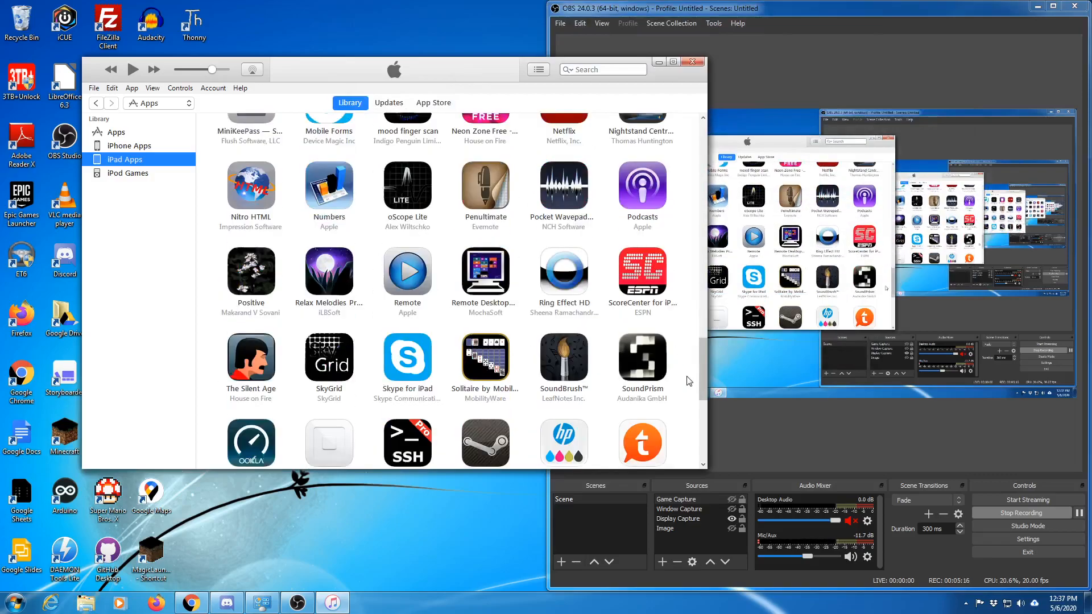
scroll(688, 381, down, 5)
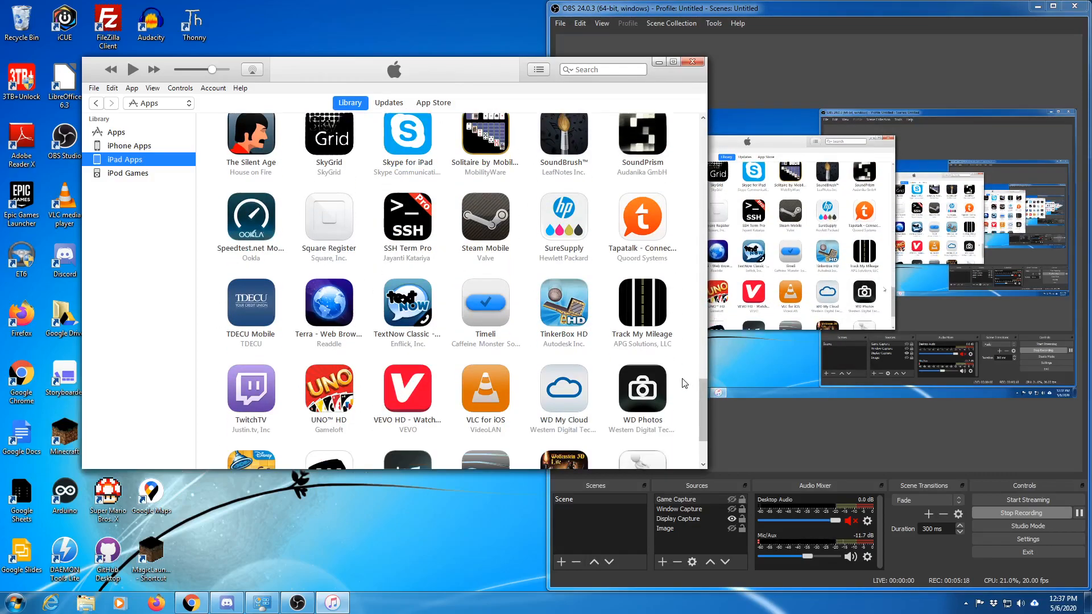
click(621, 422)
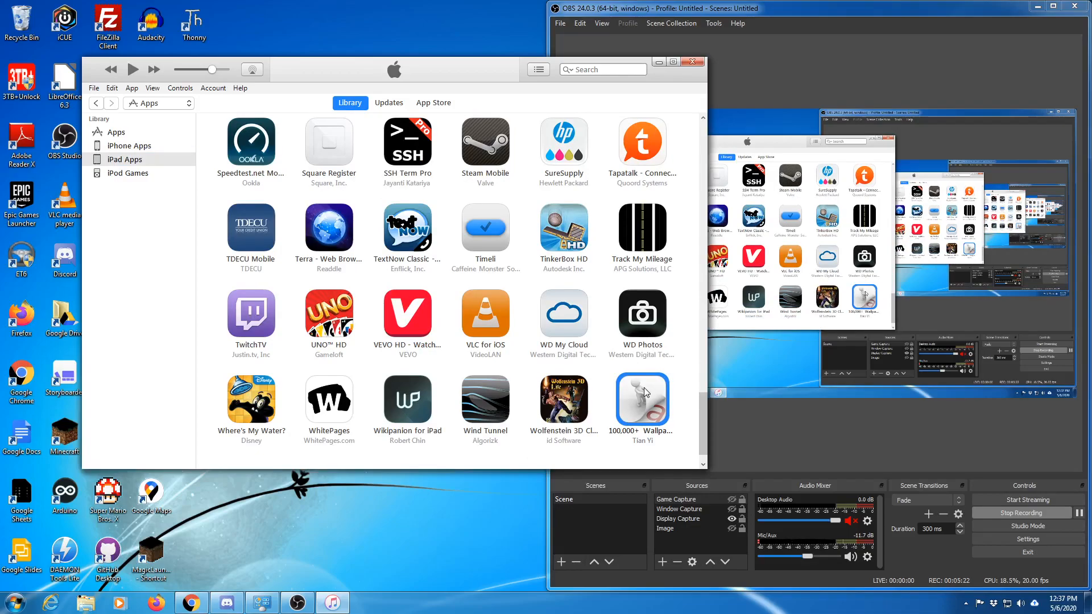
- Look back through the iPad apps, selecting the Relax Melodies app and the Nightstand Central app
scroll(646, 392, up, 2)
scroll(646, 393, up, 7)
click(330, 370)
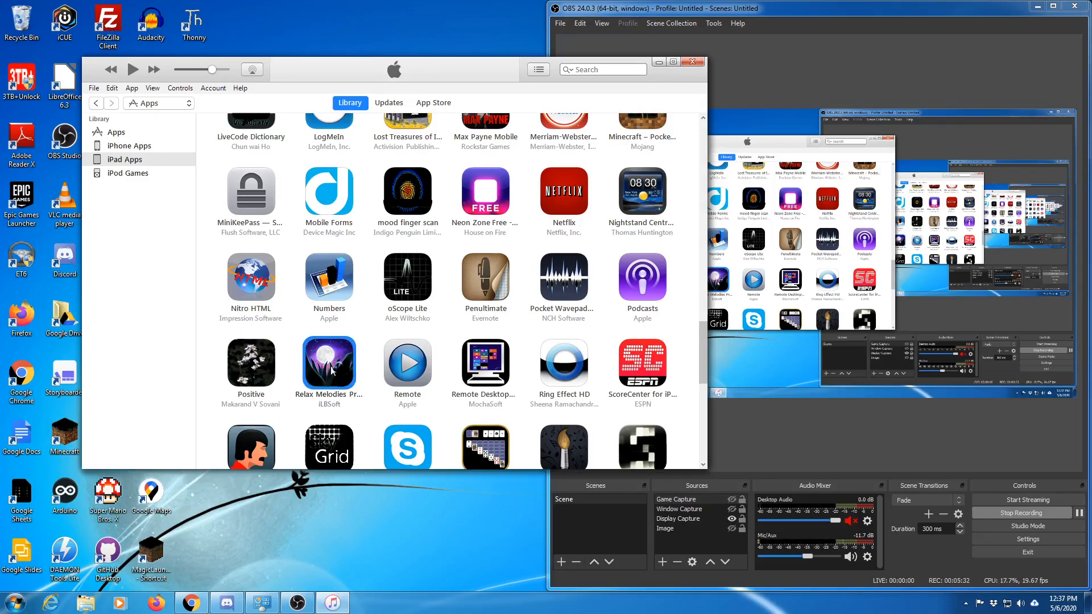
click(654, 210)
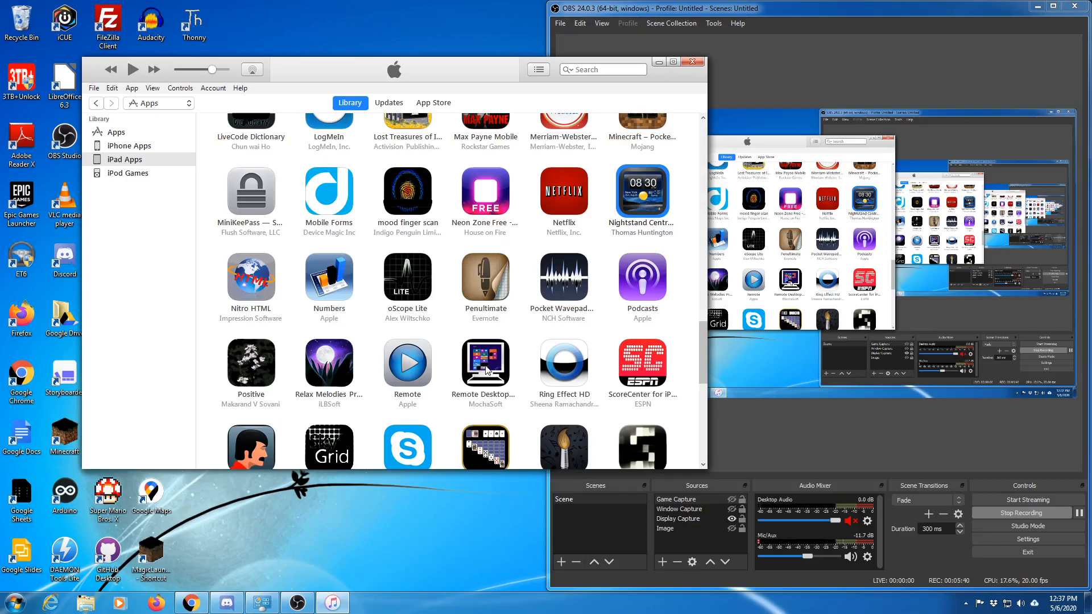
scroll(486, 370, up, 3)
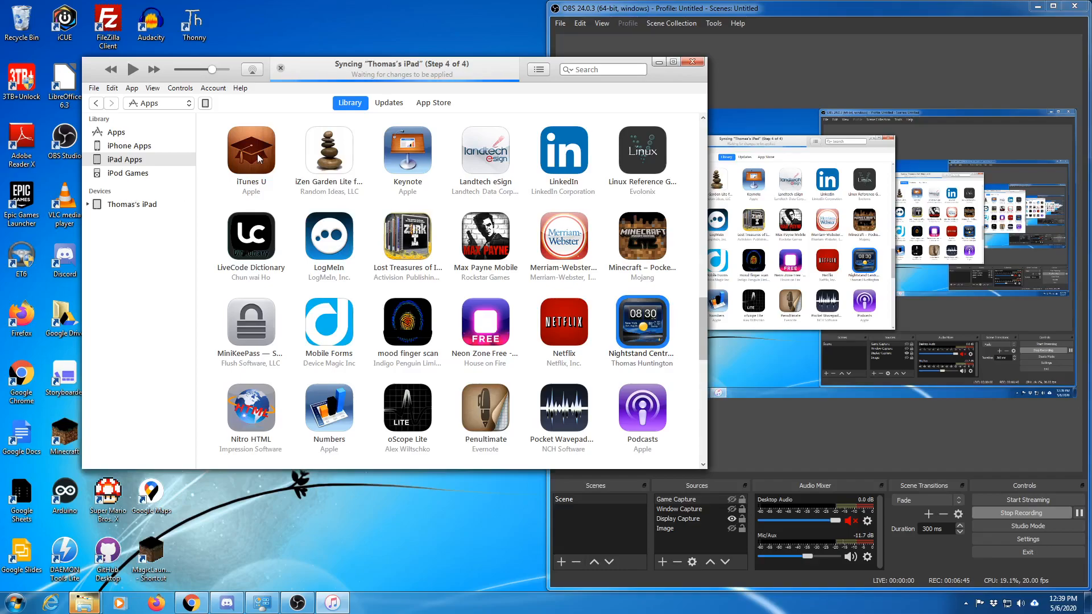
- View the available actions for the "100,000+ Wallpa..." app at the end of the iPad Apps list, leaving it selected
scroll(623, 283, down, 4)
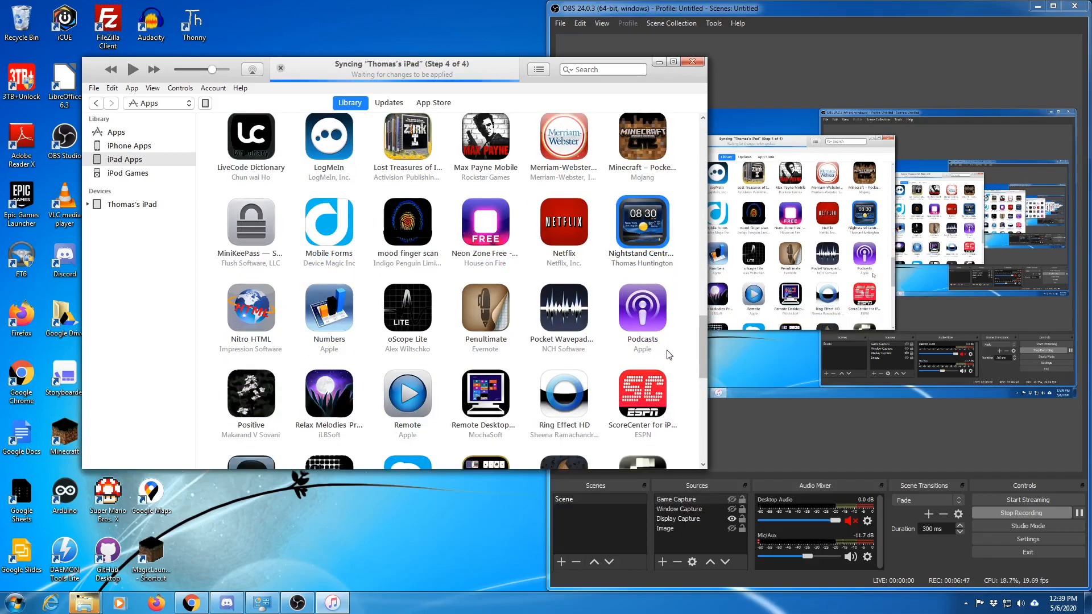
scroll(673, 363, down, 5)
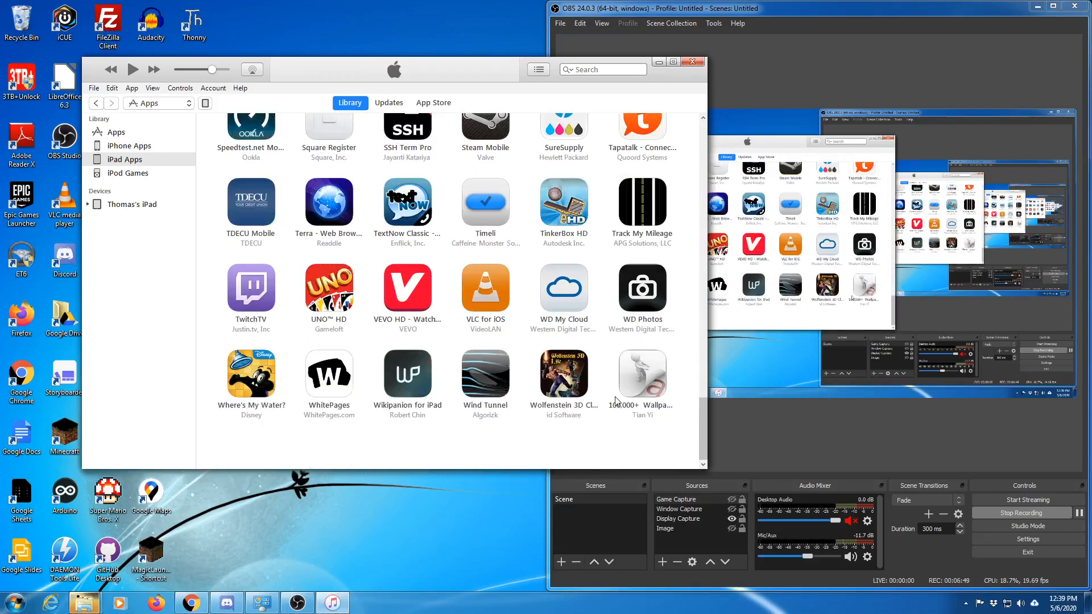
right_click(639, 387)
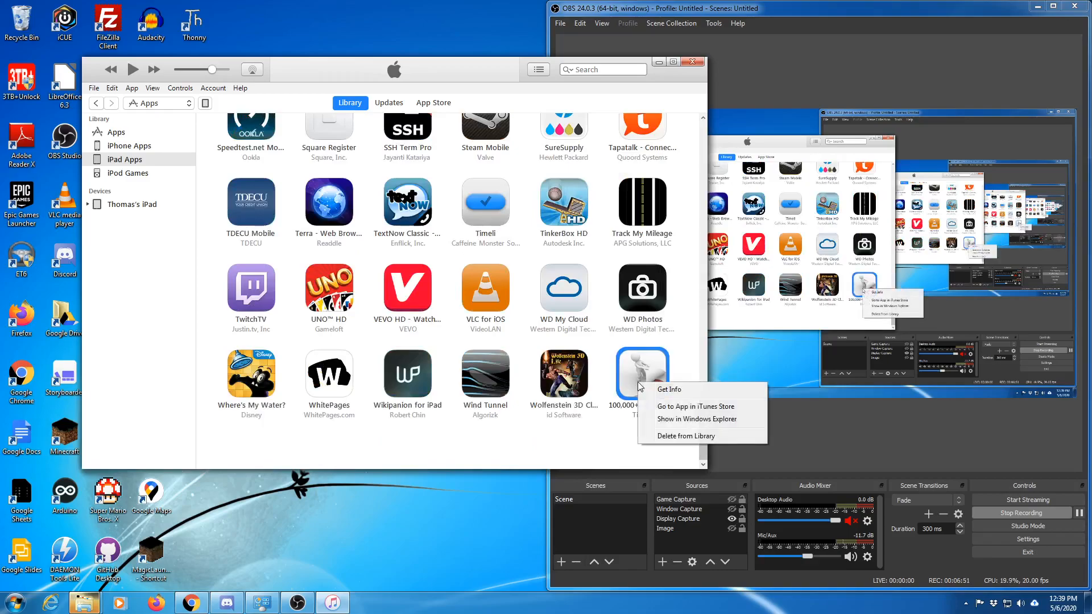
click(641, 378)
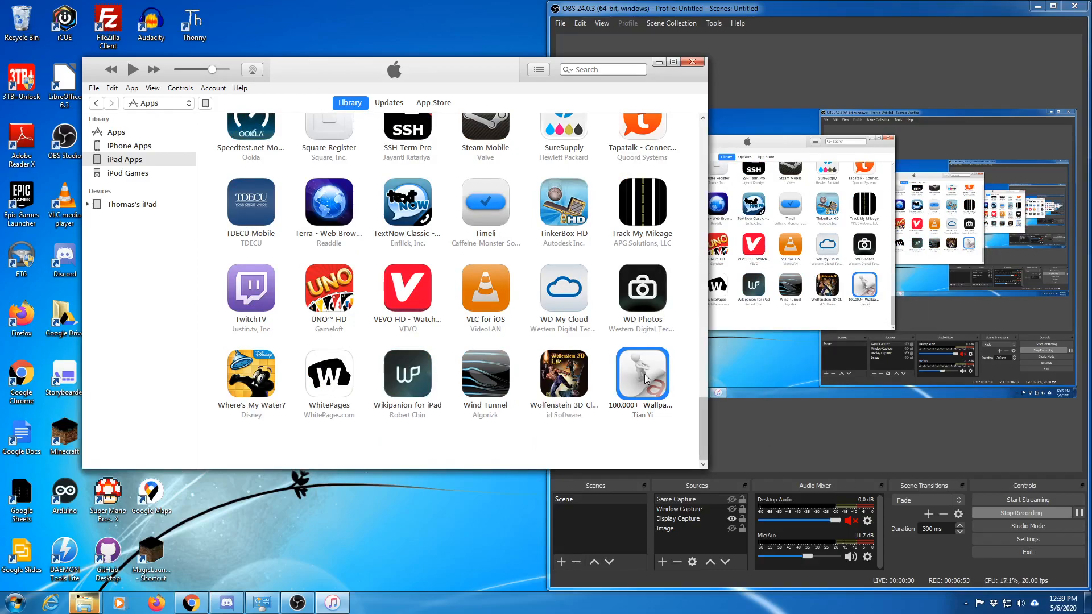
- Try to install the "100,000+ Wallpa..." app on the connected iPad, dismiss the warning, and look the app up in the App Store
drag(661, 371, 125, 207)
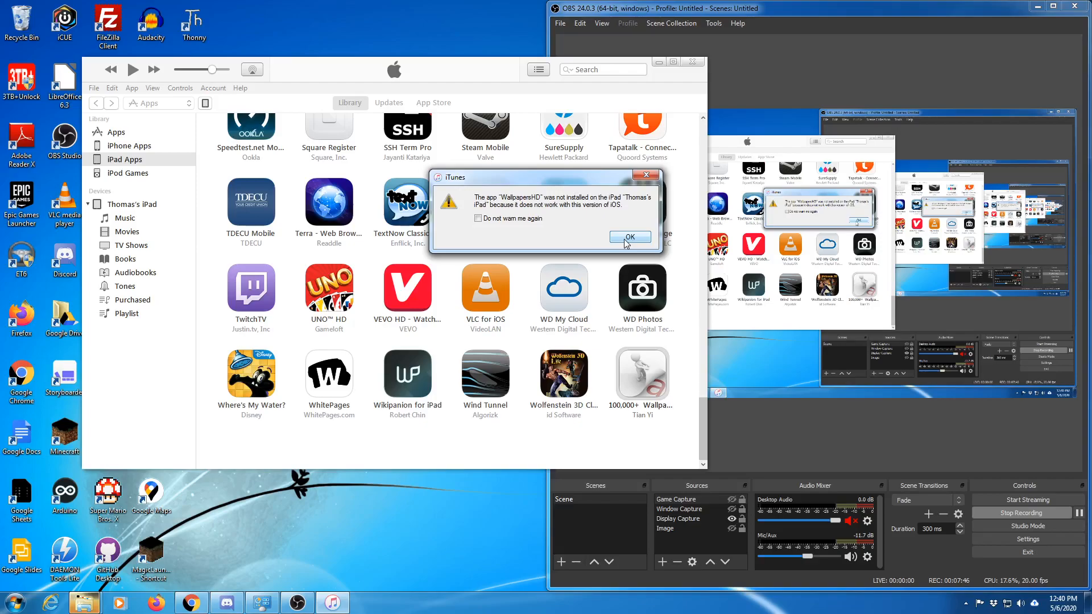
click(626, 237)
click(627, 380)
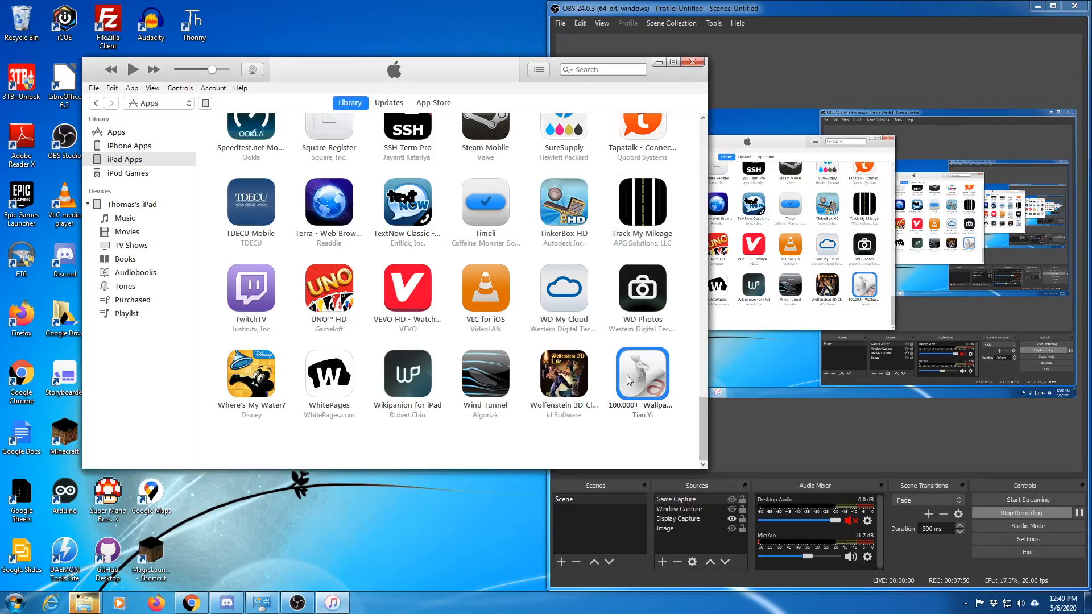
right_click(627, 379)
click(653, 399)
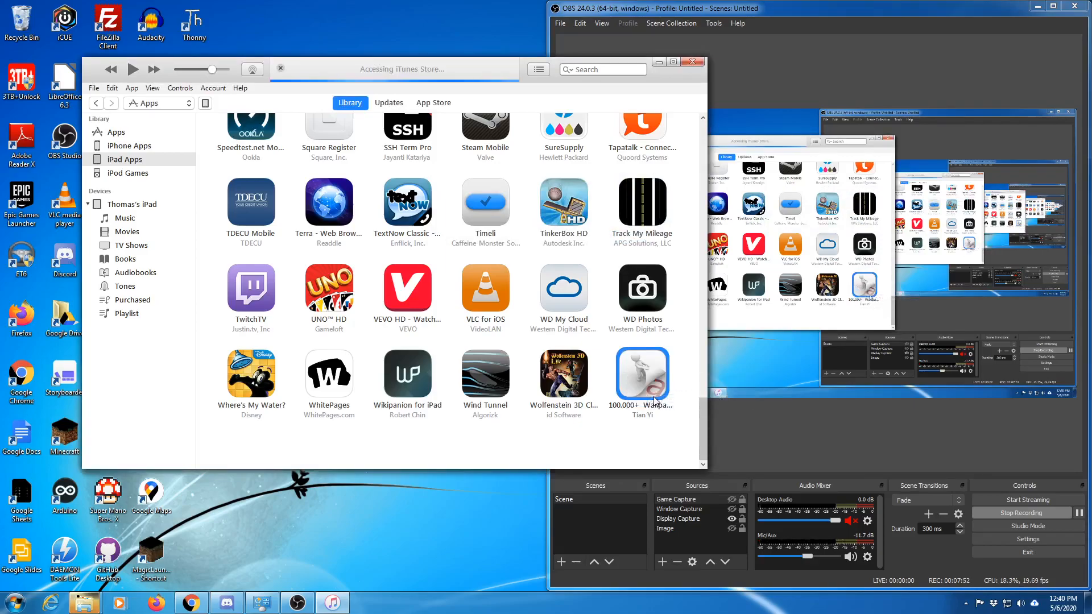
click(554, 377)
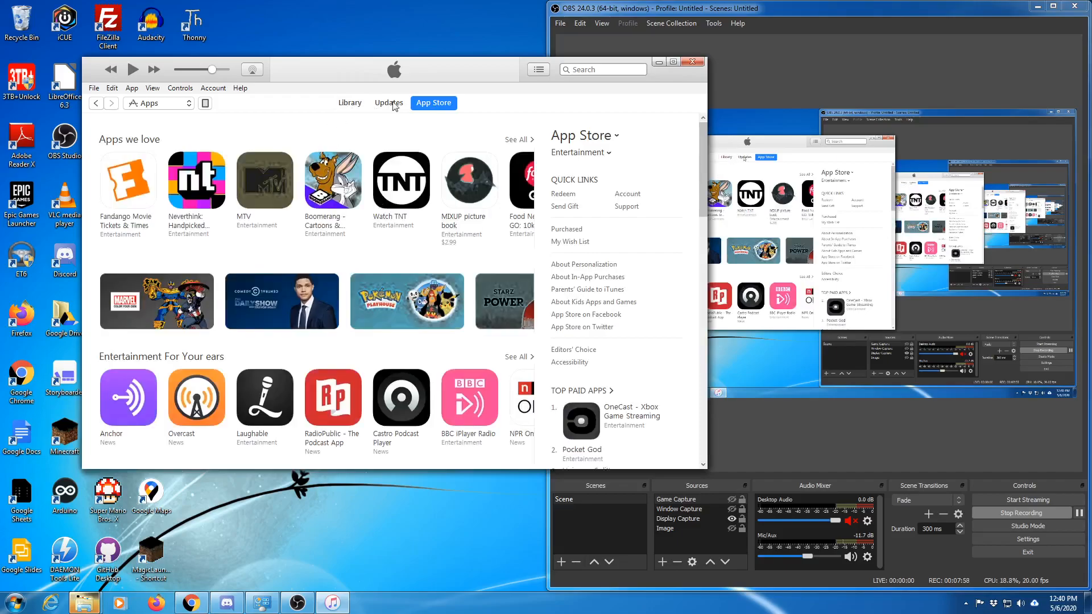
- Start updating all library apps that have updates available, and look through the full updates list
click(397, 106)
click(652, 453)
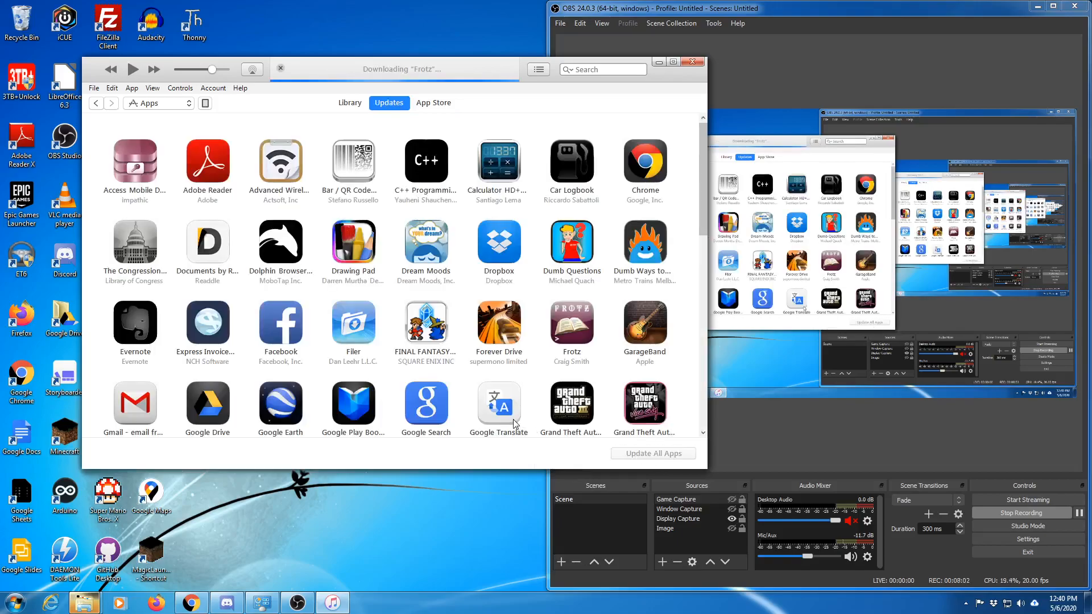
scroll(620, 142, down, 4)
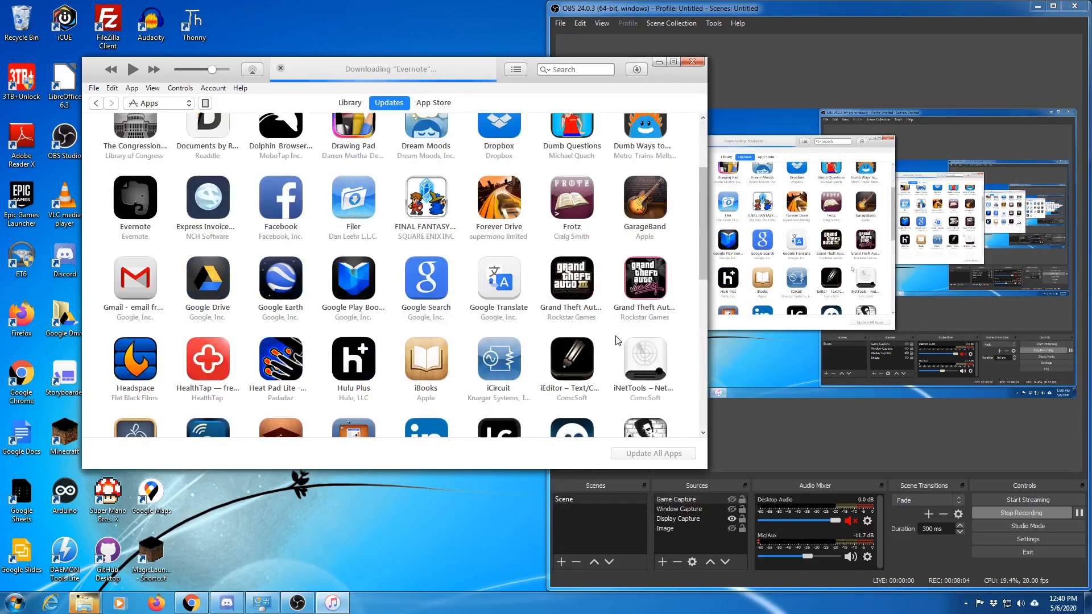
scroll(604, 222, down, 5)
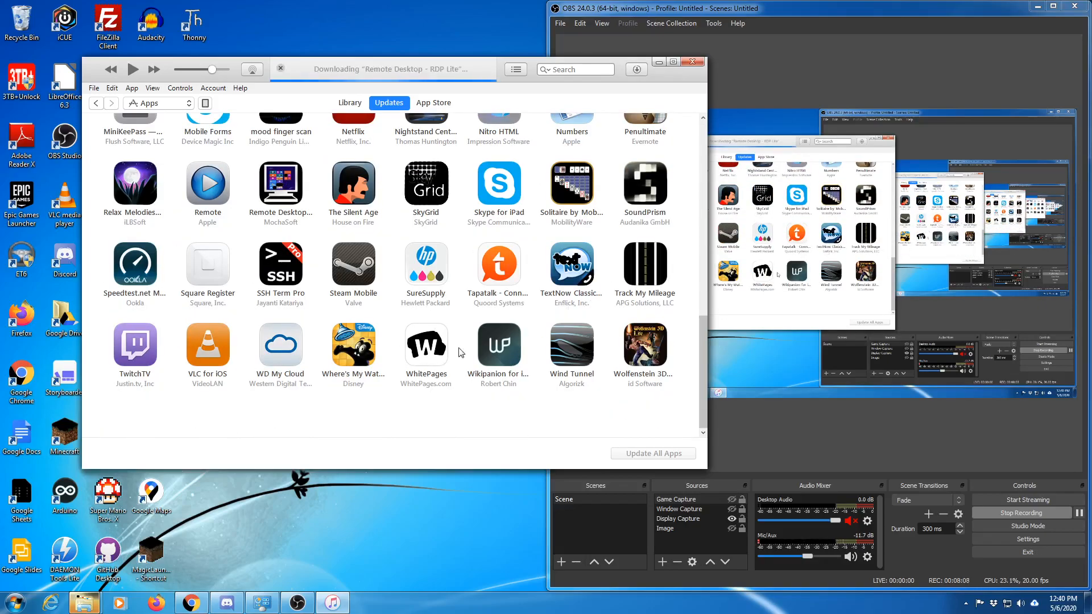
scroll(461, 352, up, 3)
scroll(460, 352, up, 7)
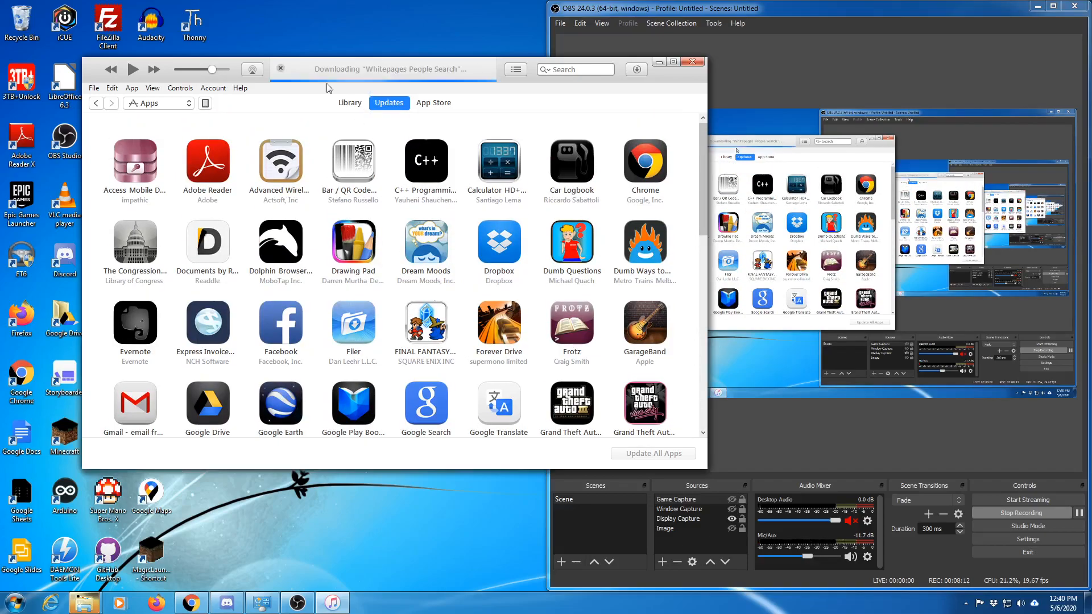
- Return to the app library and try to install the Desktop Nexus app on the connected iPad, dismissing the warning
click(350, 102)
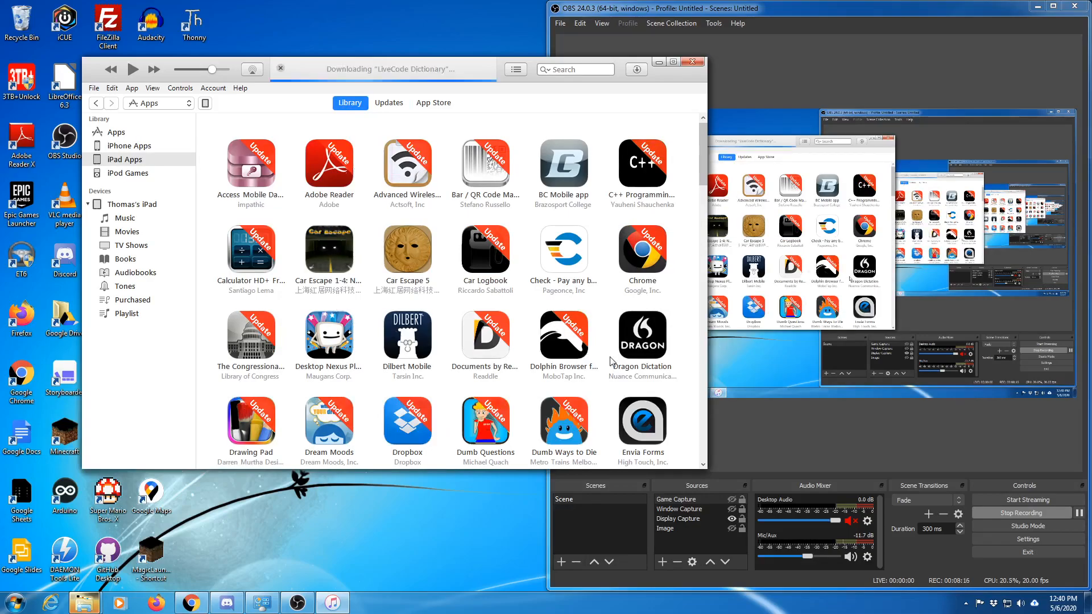
drag(331, 343, 144, 217)
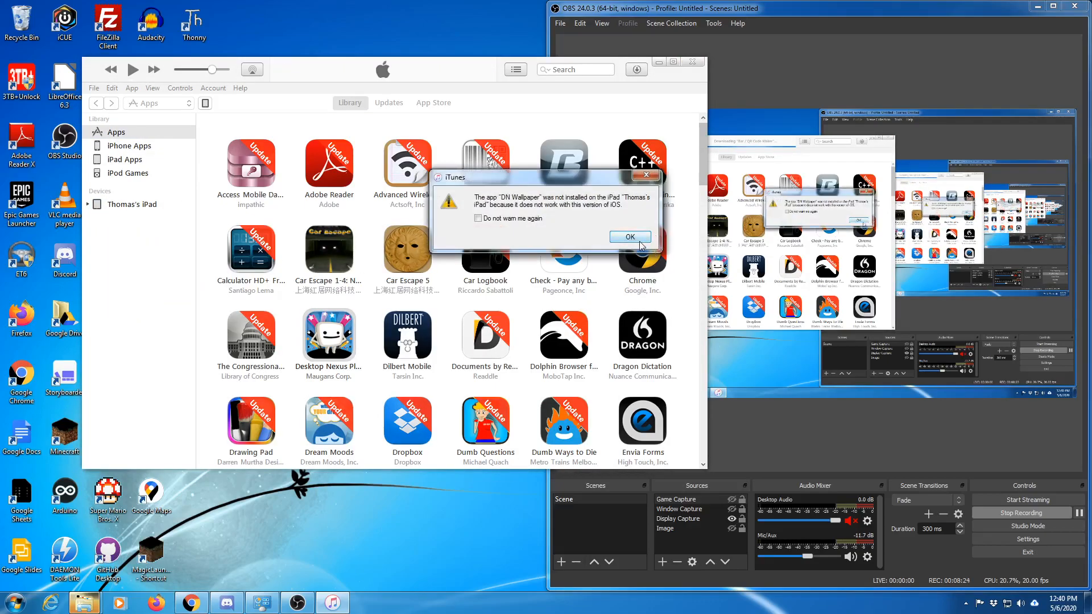
click(630, 237)
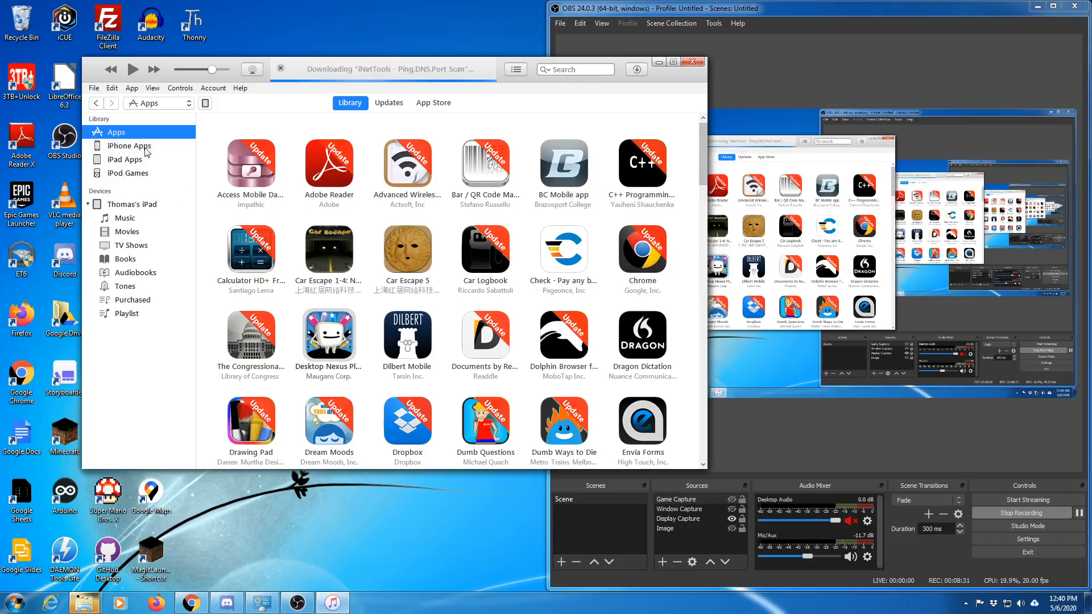
- Find the Nightstand Central app in the full Apps library and copy it onto the connected iPad
scroll(530, 362, down, 2)
scroll(530, 362, down, 9)
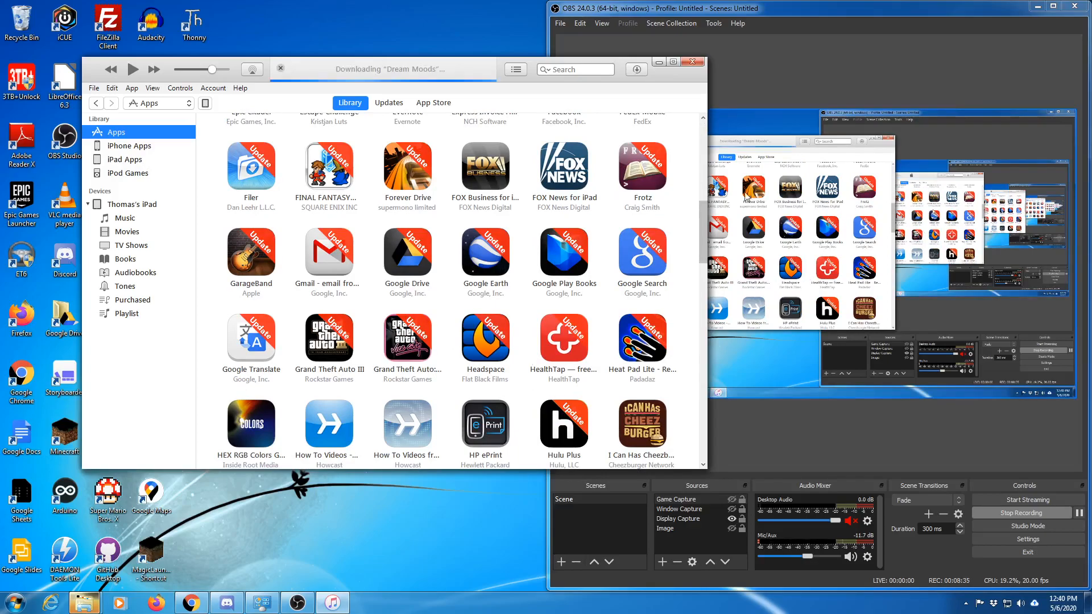
scroll(602, 255, down, 3)
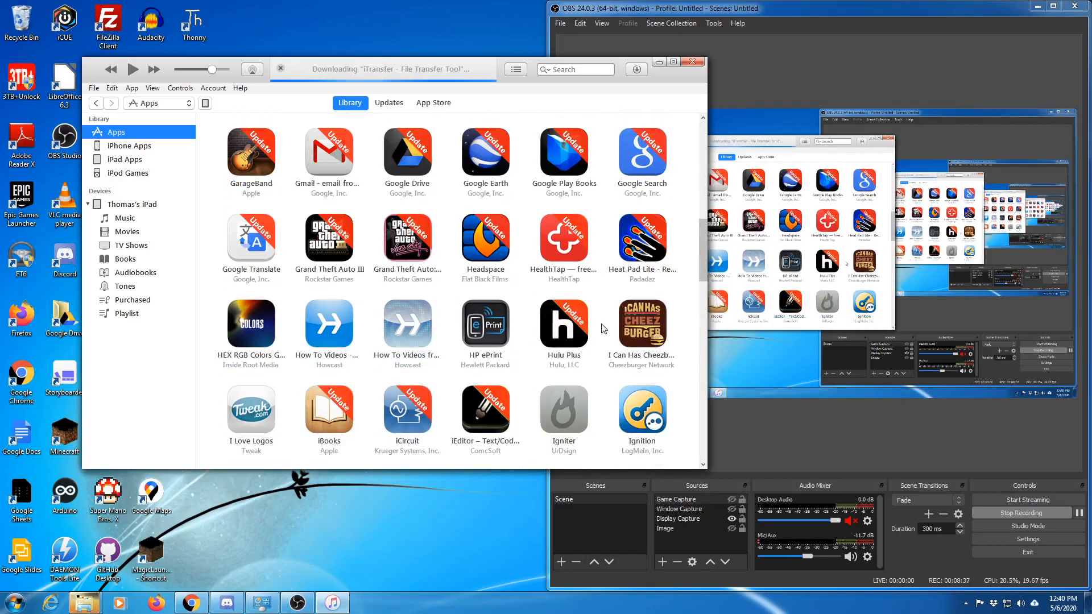
scroll(603, 330, down, 3)
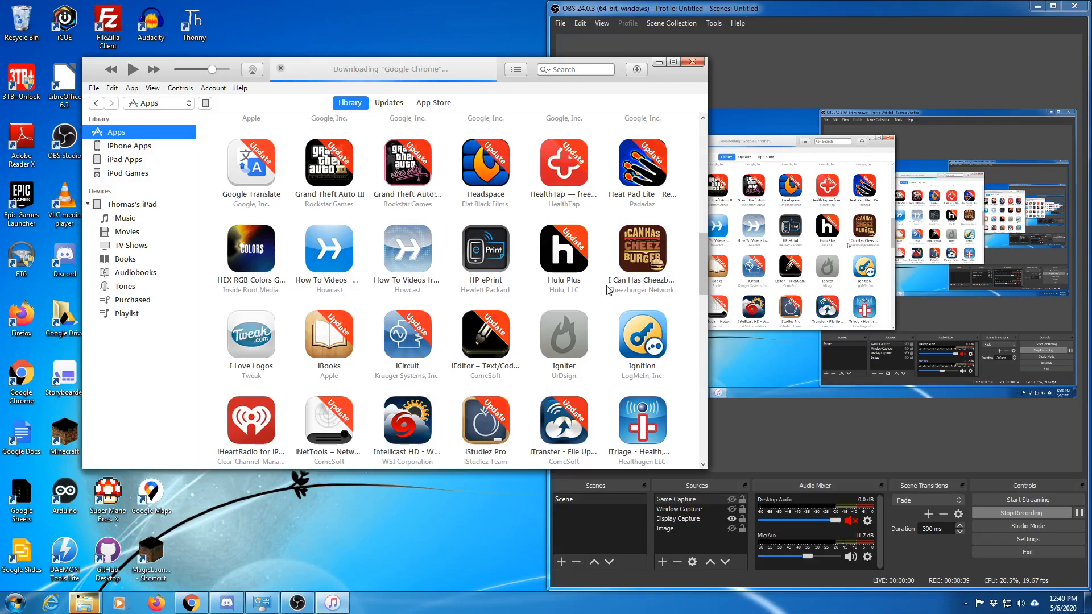
scroll(560, 398, down, 3)
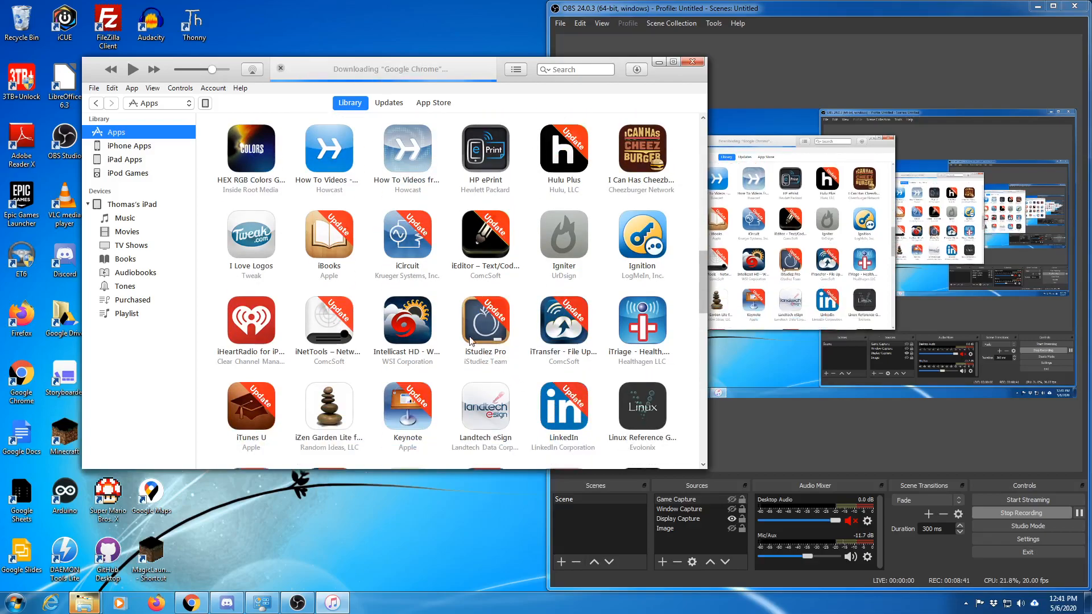
scroll(469, 341, down, 6)
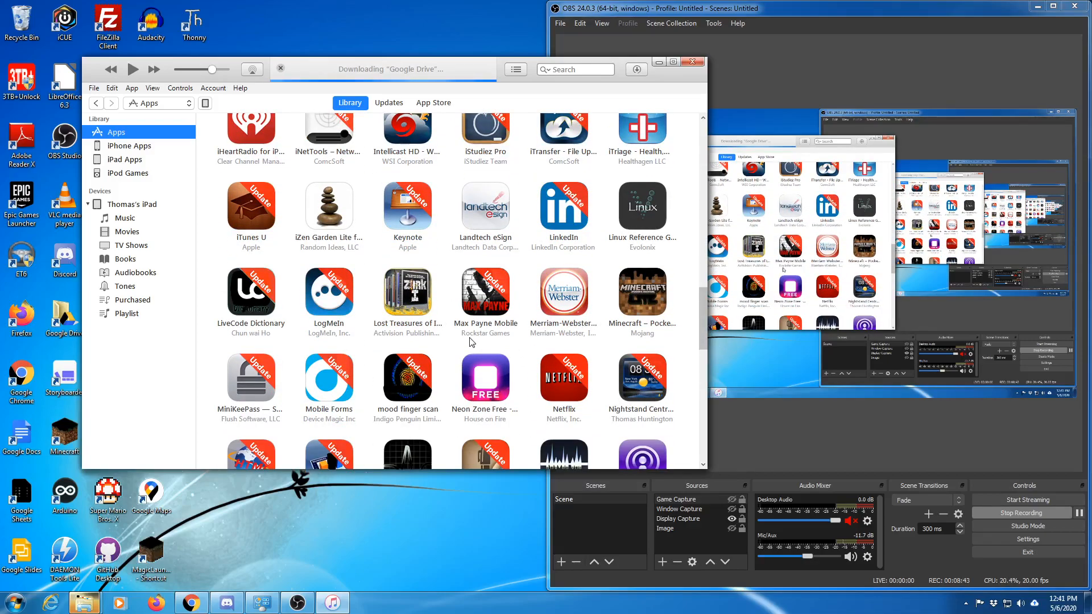
scroll(470, 341, down, 4)
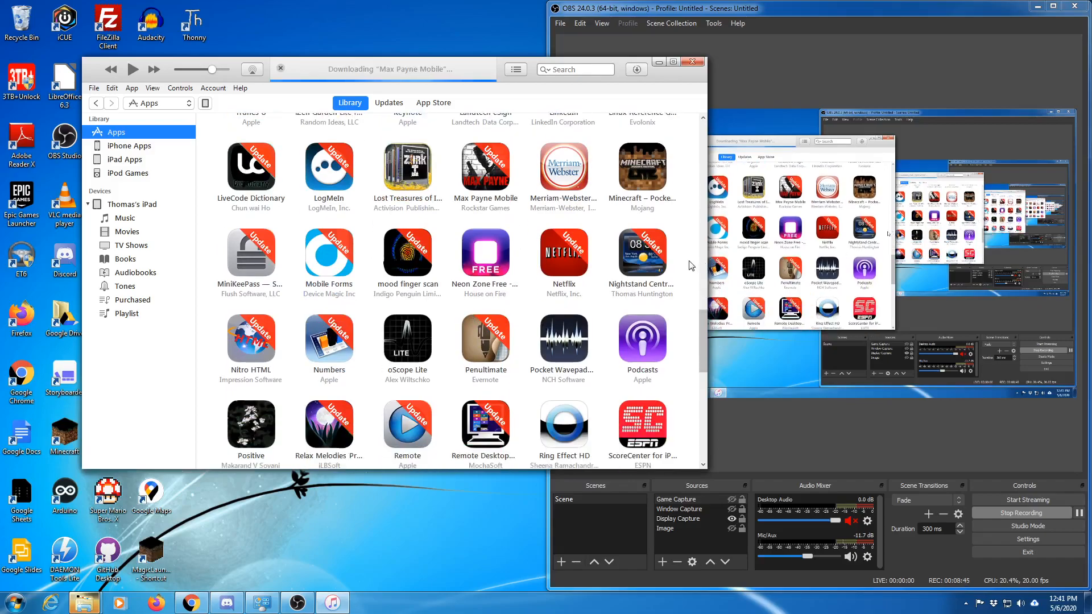
drag(653, 259, 151, 239)
- Find SoundBrush further along in the library and try to install it on the connected iPad, dismissing the warning
scroll(575, 409, up, 1)
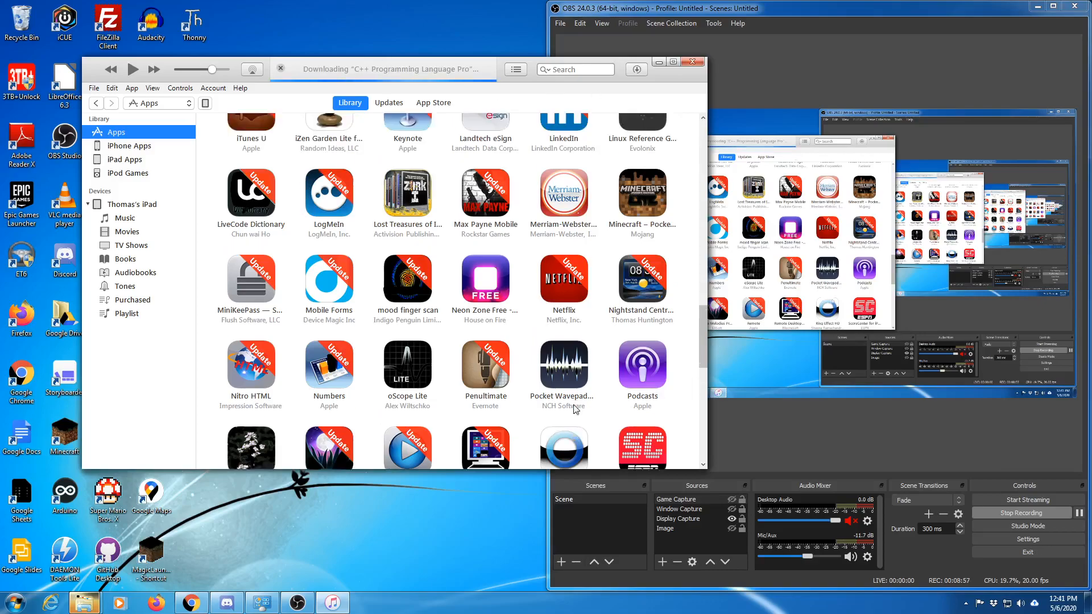
scroll(575, 409, up, 1)
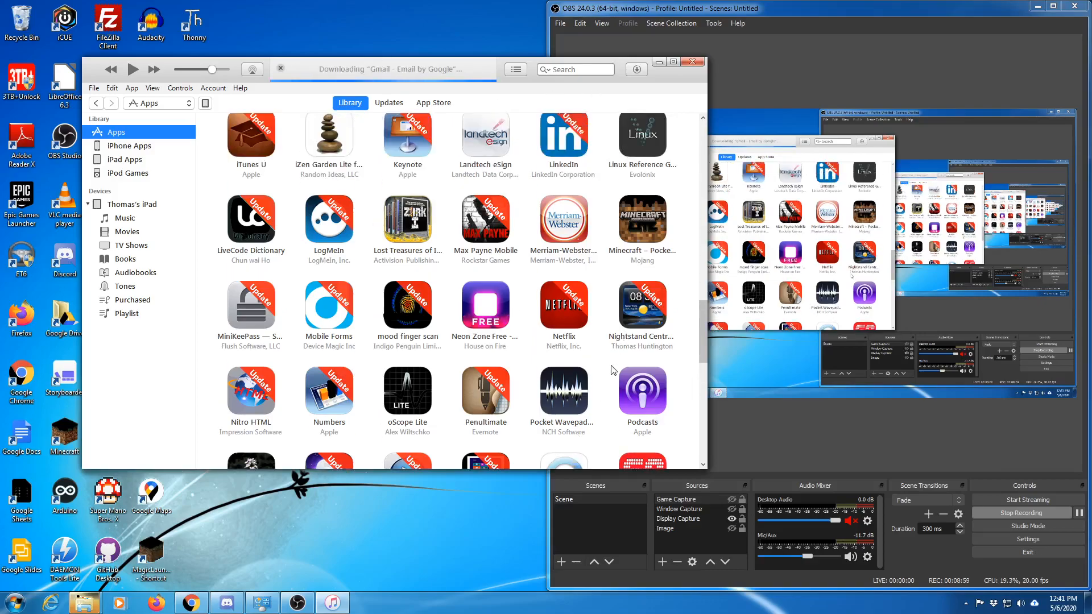
scroll(611, 394, down, 3)
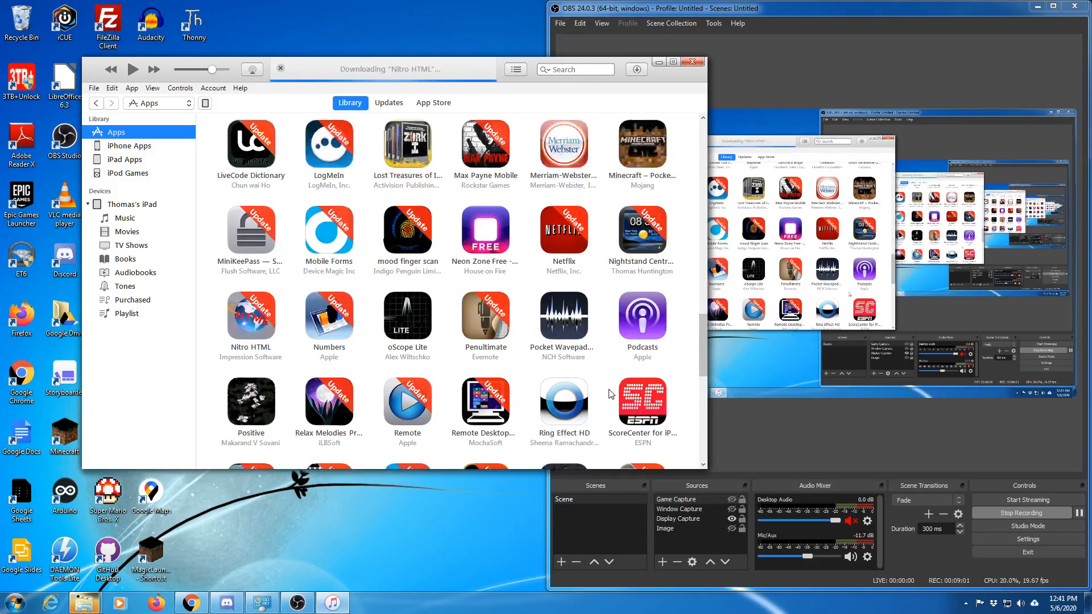
scroll(610, 393, down, 2)
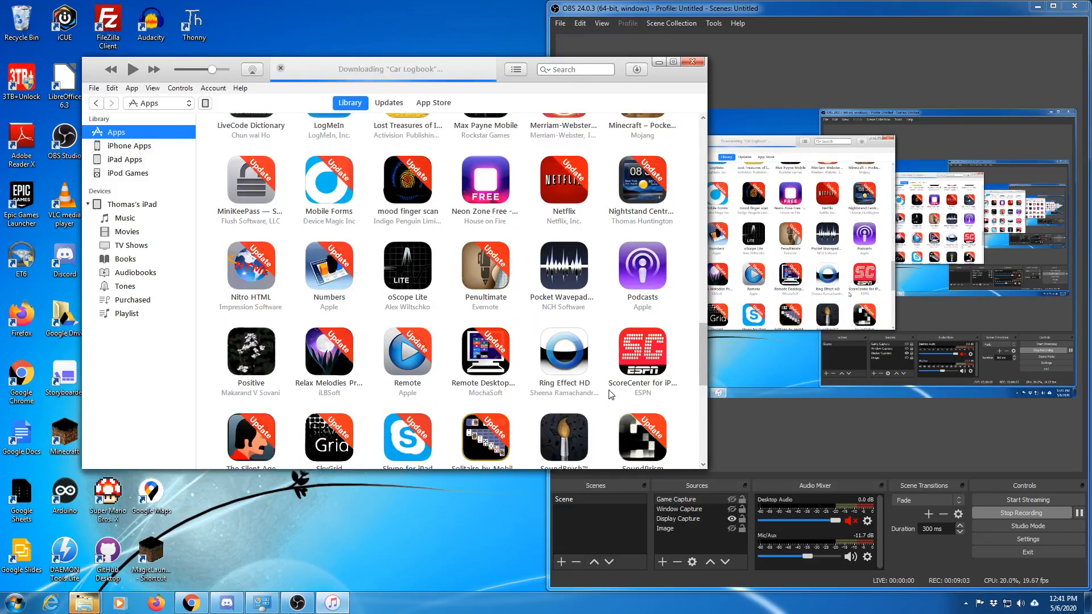
scroll(611, 394, down, 3)
drag(566, 375, 150, 221)
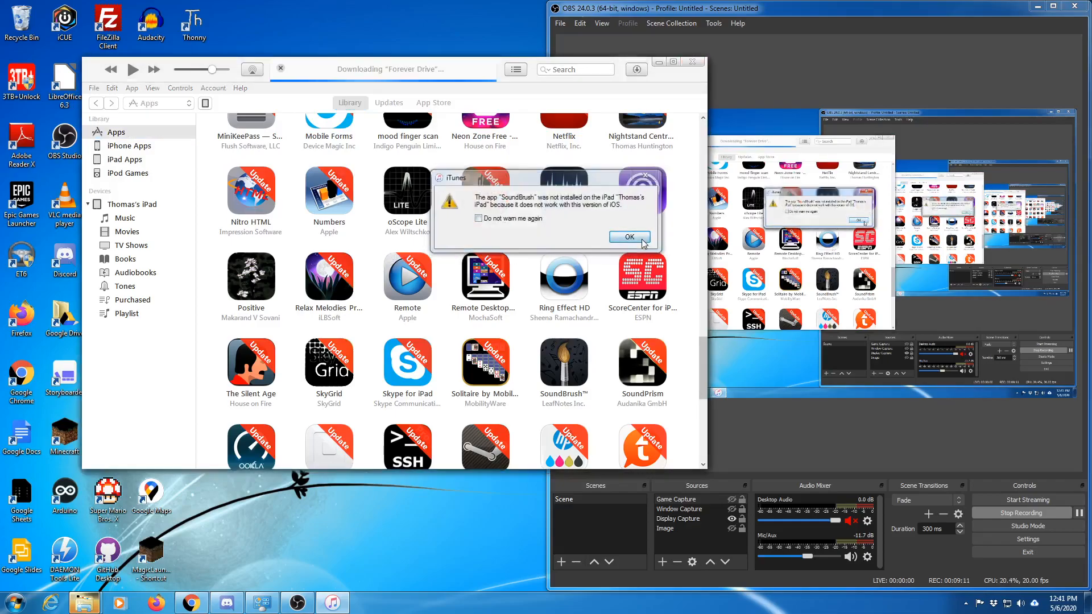
click(641, 238)
- Go back to the Nightstand Central app and copy it onto the connected iPad again
scroll(629, 295, up, 4)
drag(634, 248, 138, 271)
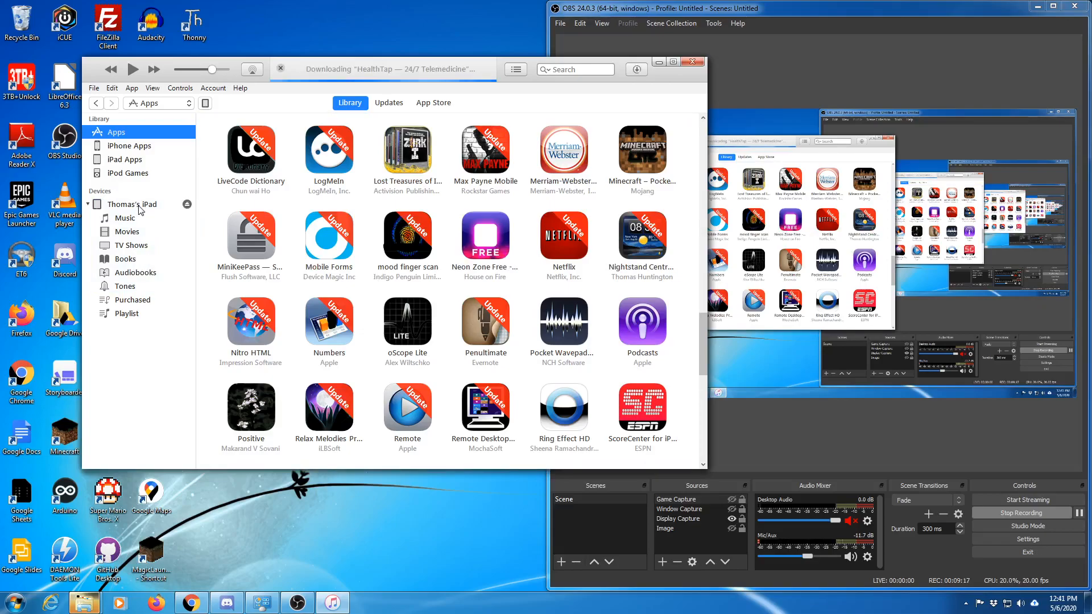
- Check the apps at the end of the library, and close the leftover AutoPlay window
scroll(507, 339, down, 10)
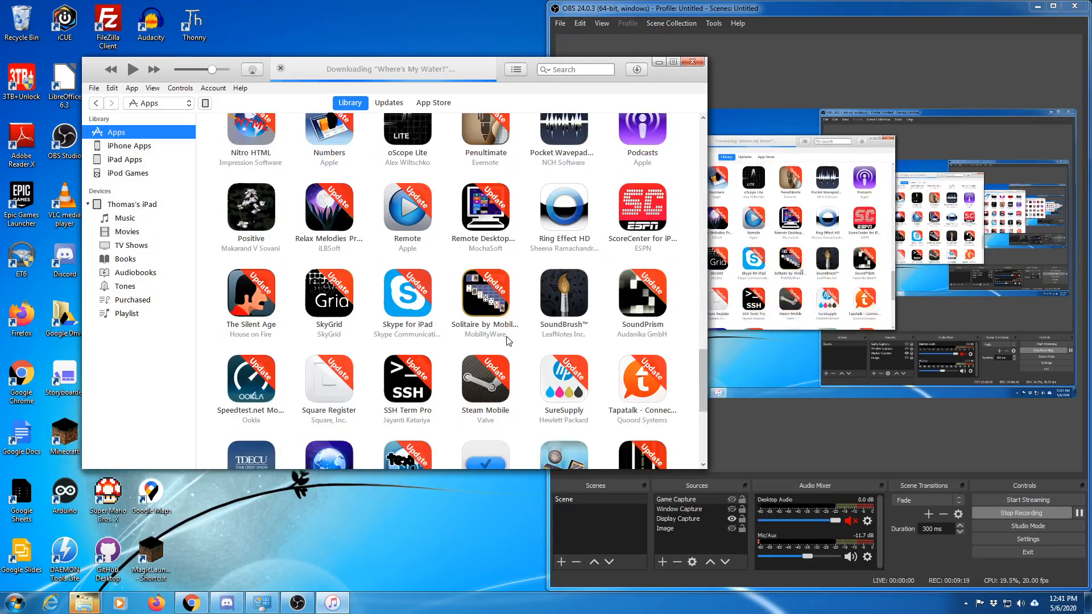
scroll(507, 339, down, 1)
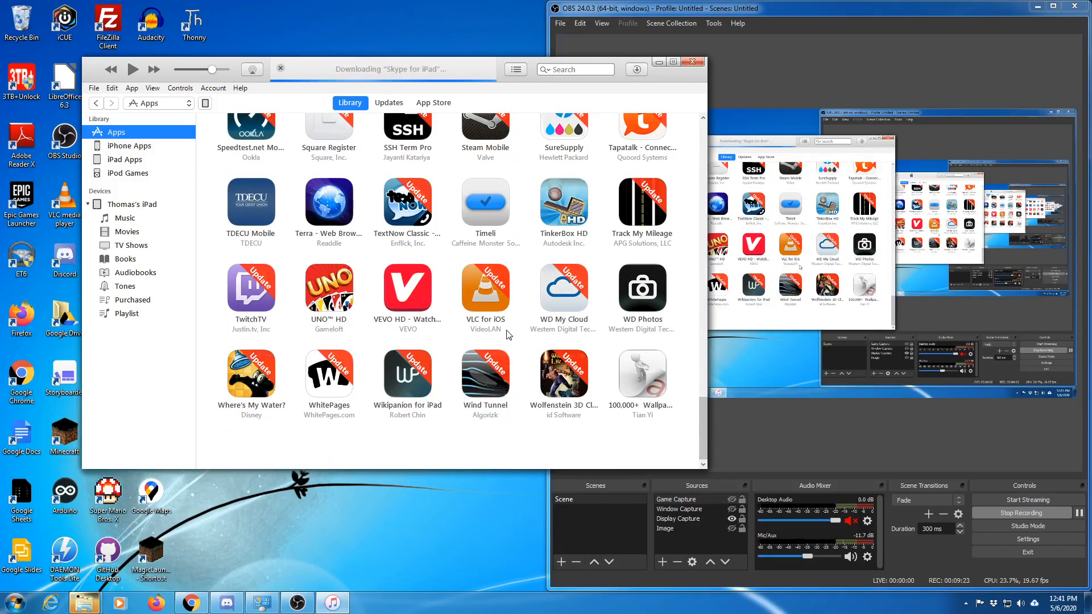
click(84, 603)
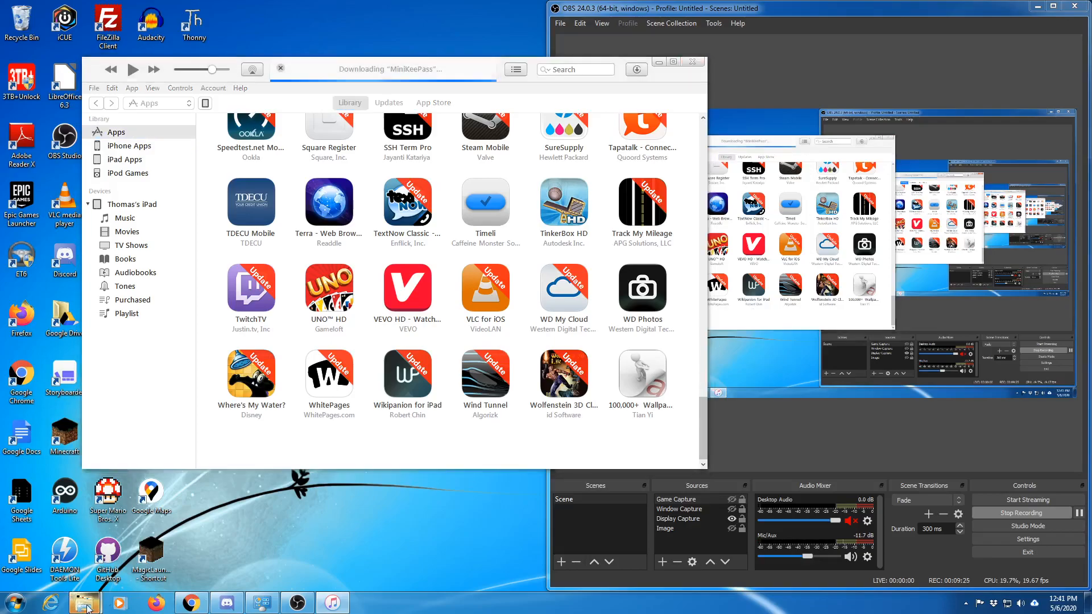
click(249, 507)
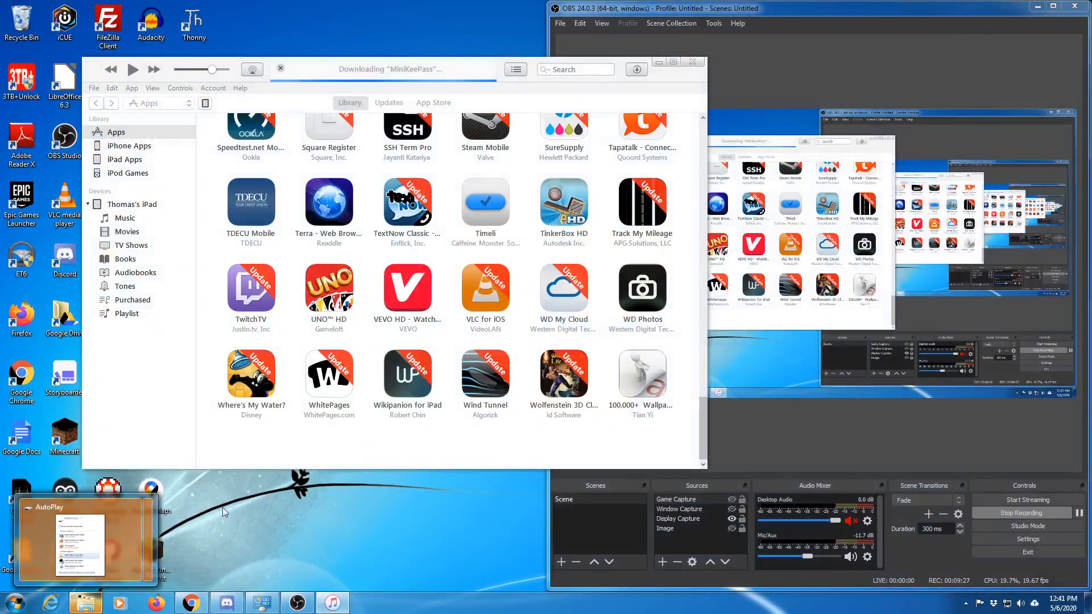
click(142, 508)
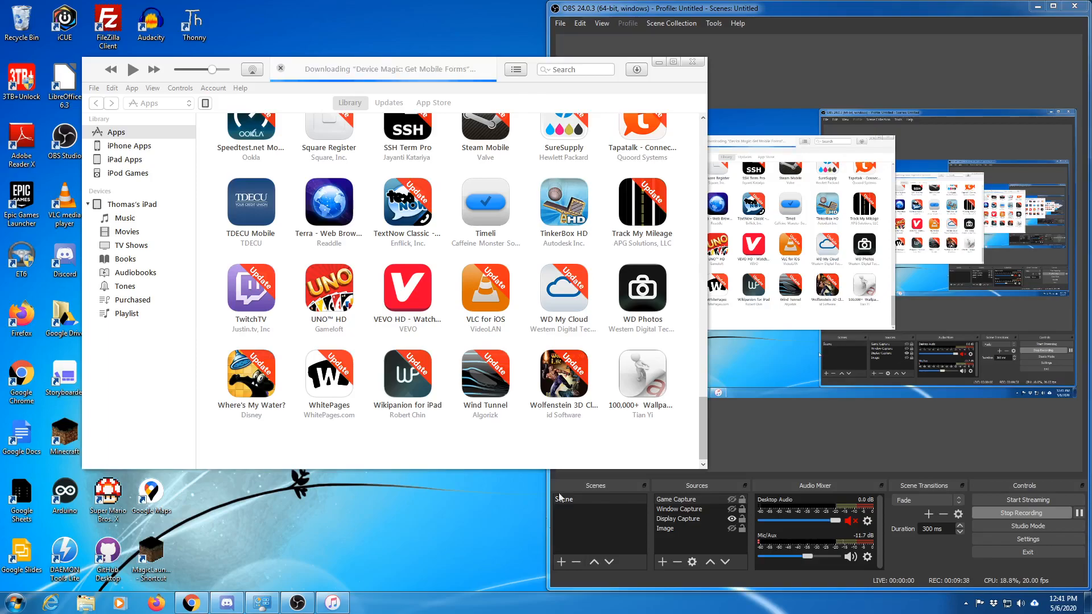
- Try to install the Terra web browser app on the connected iPad, dismissing the warning
drag(332, 206, 128, 272)
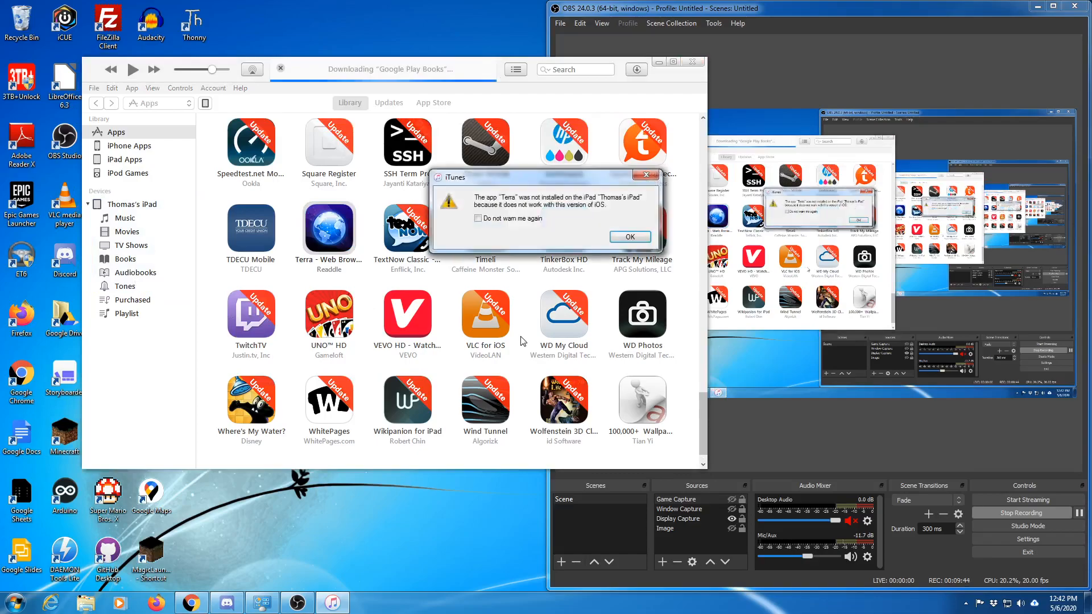
click(625, 212)
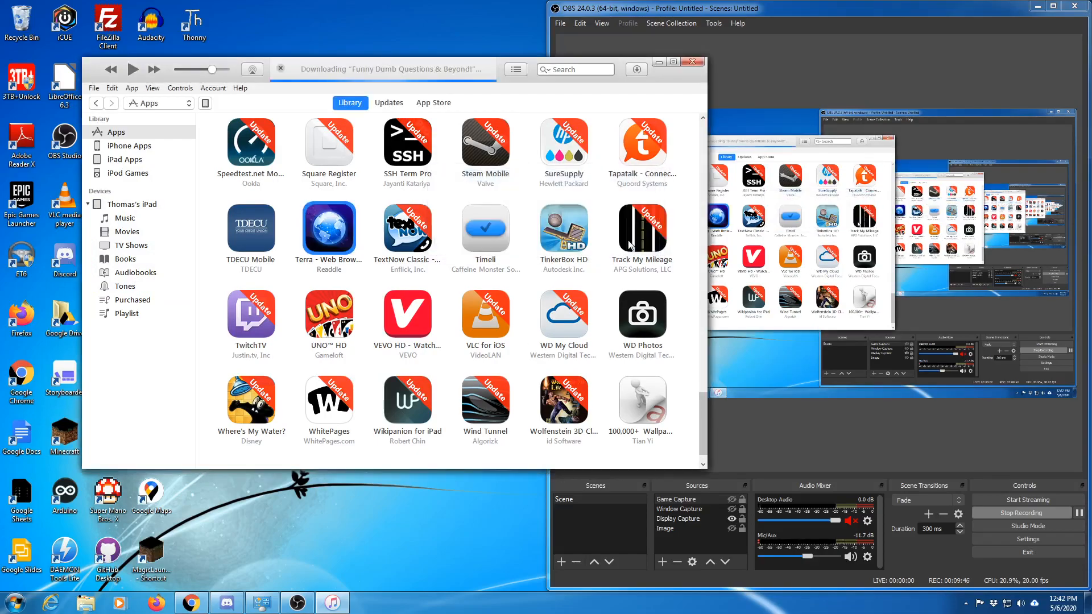
- Find Epic Citadel near the beginning of the library and try to install it on the connected iPad, dismissing the warning
scroll(323, 343, up, 3)
scroll(322, 343, up, 3)
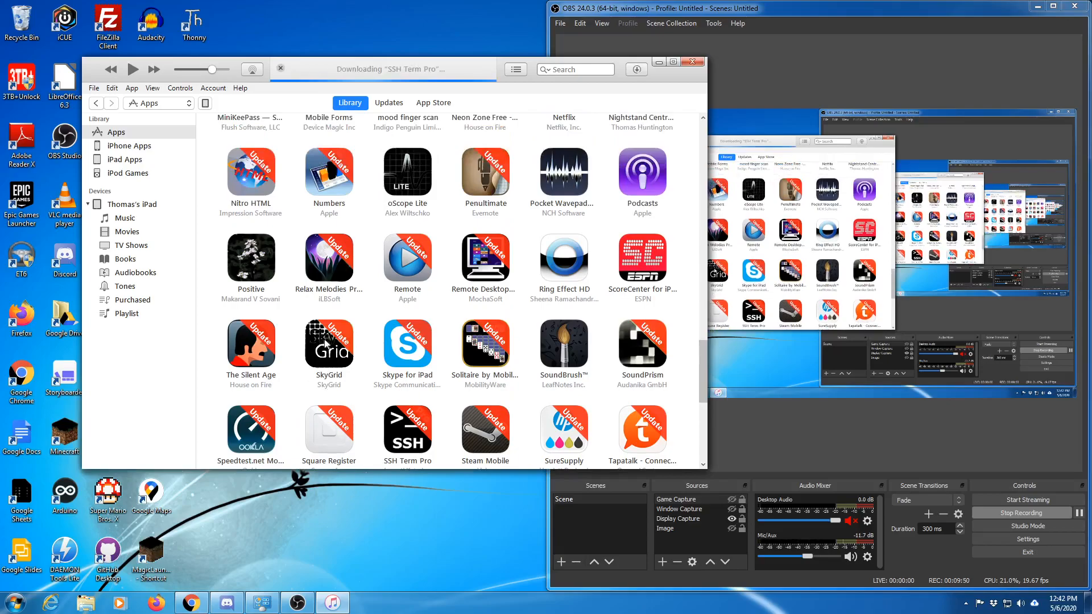
scroll(327, 342, up, 5)
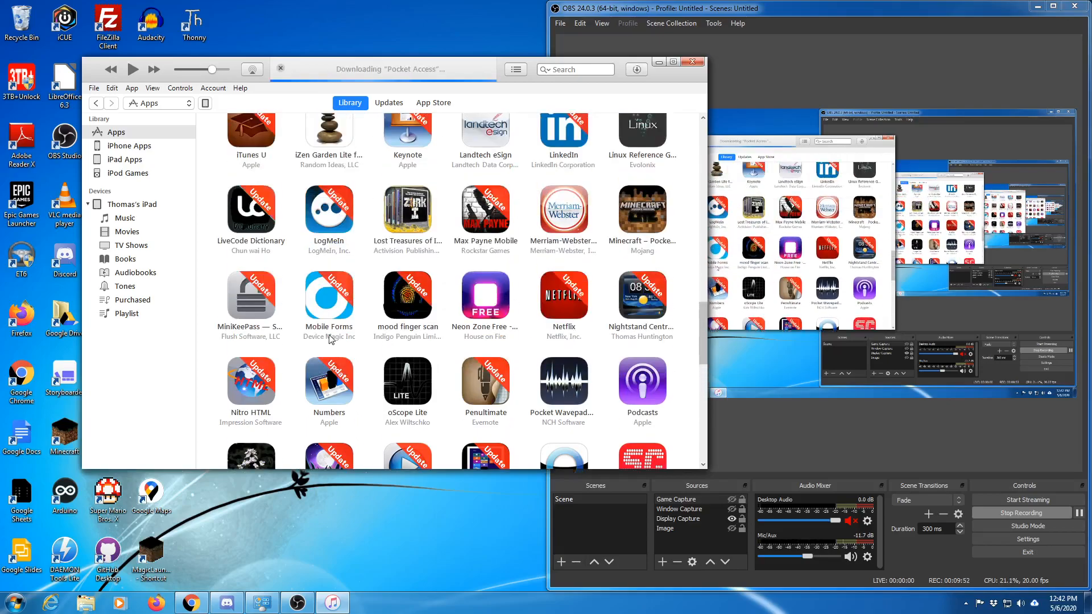
scroll(330, 339, up, 3)
scroll(331, 339, up, 9)
scroll(330, 340, up, 12)
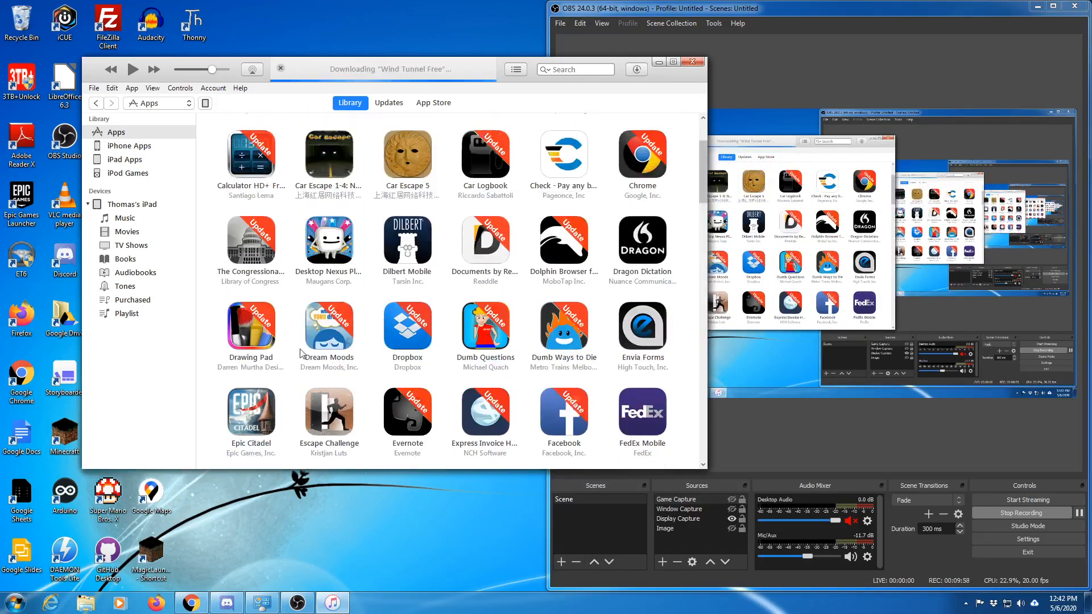
drag(250, 424, 154, 229)
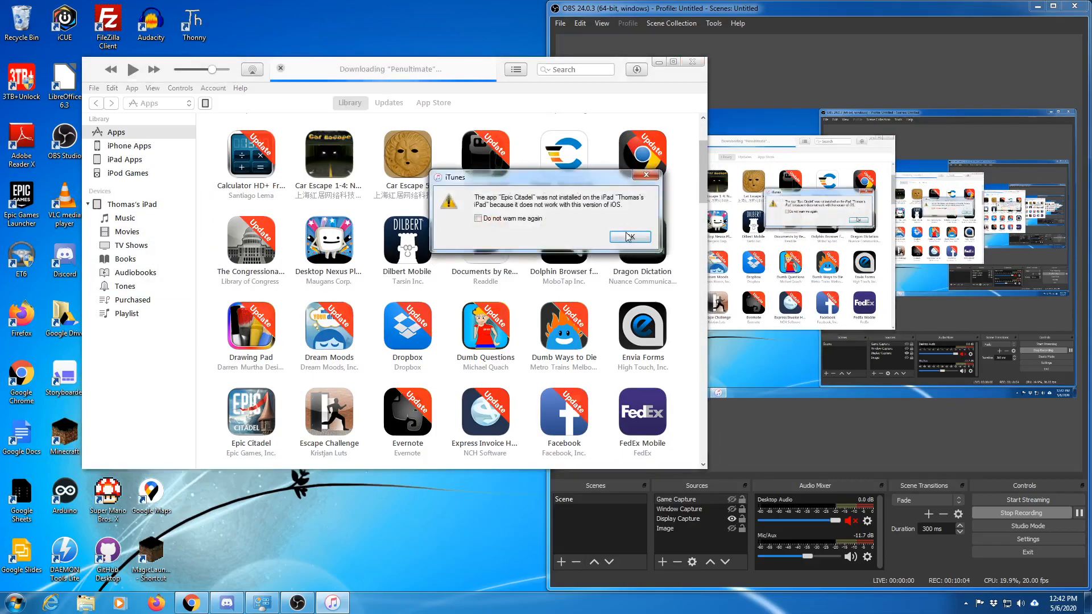
click(628, 237)
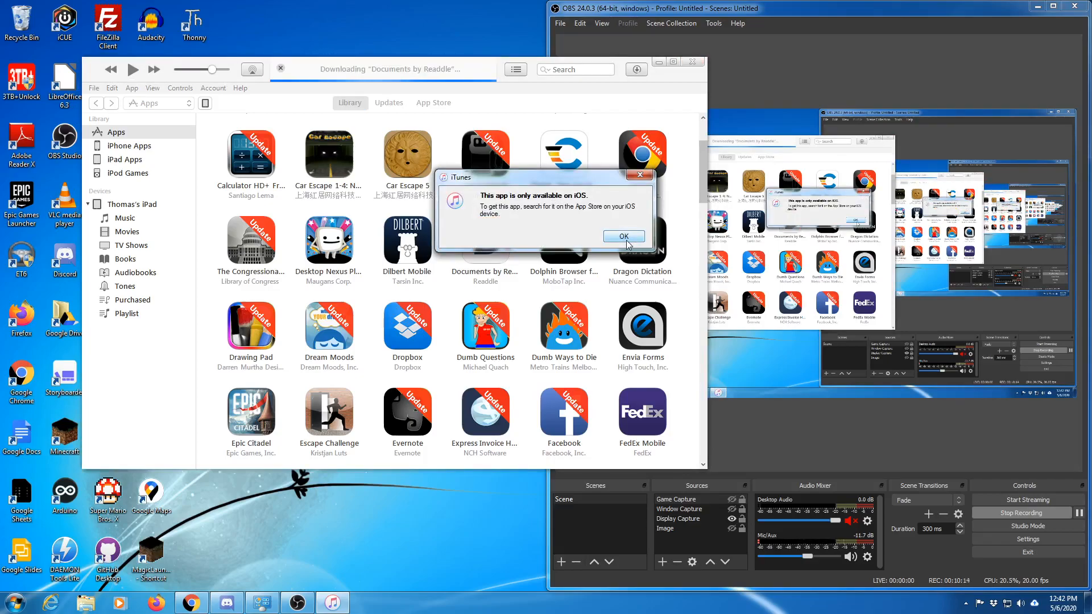
- Dismiss the iOS-only notice, and try to install Epic Citadel and Dilbert Mobile on the connected iPad, closing the warnings
click(624, 239)
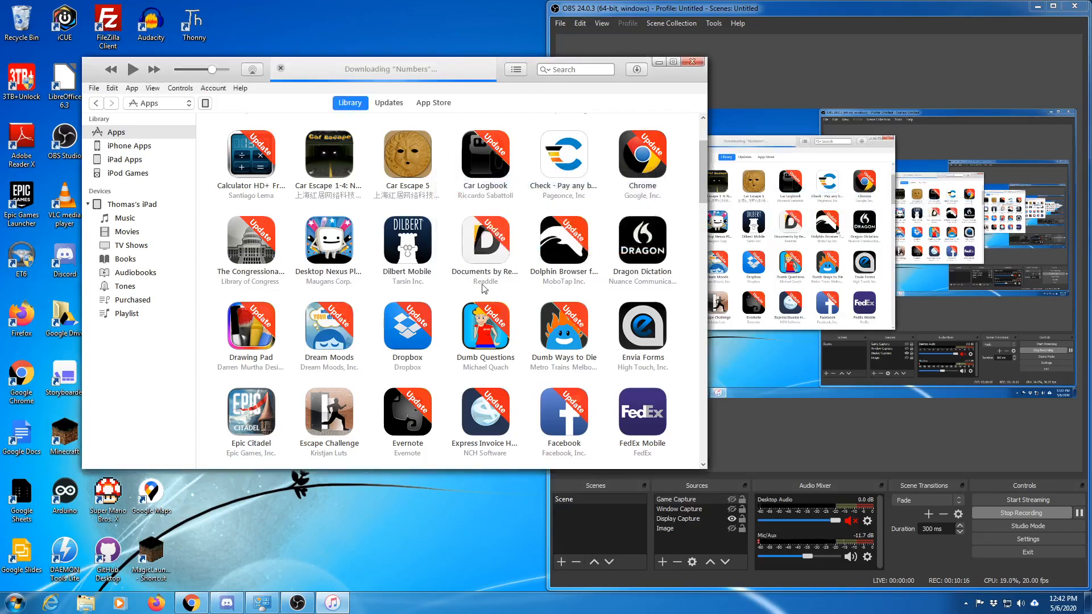
drag(153, 235, 156, 237)
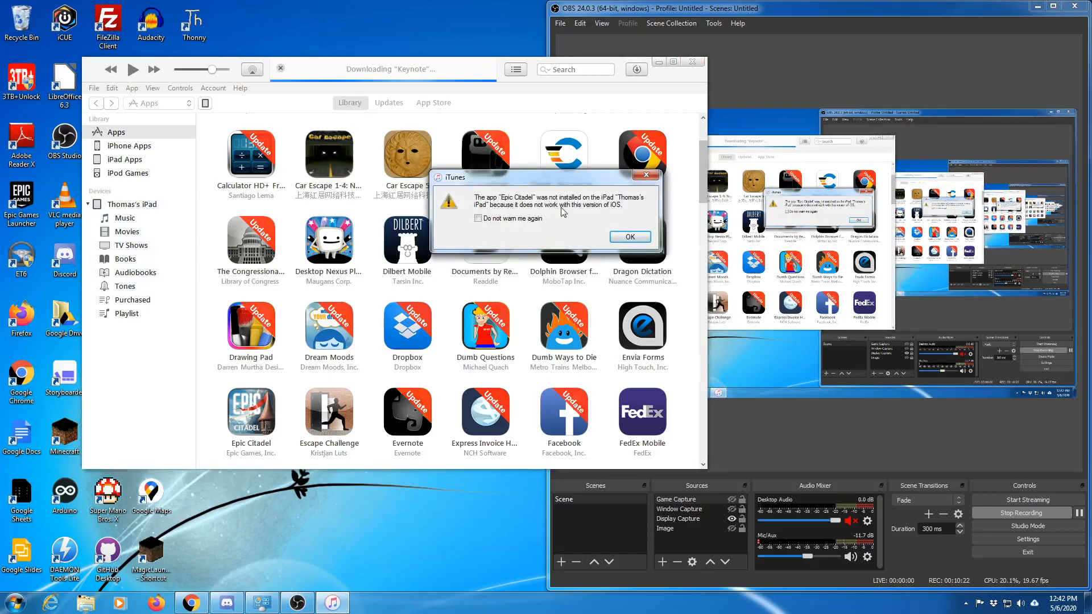
click(630, 237)
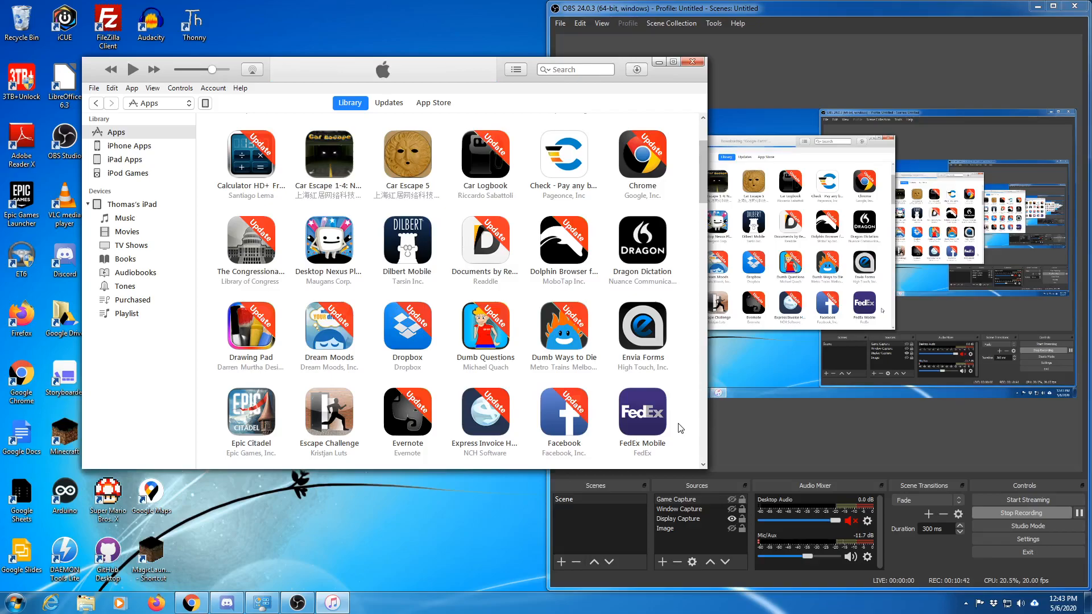
drag(406, 244, 147, 241)
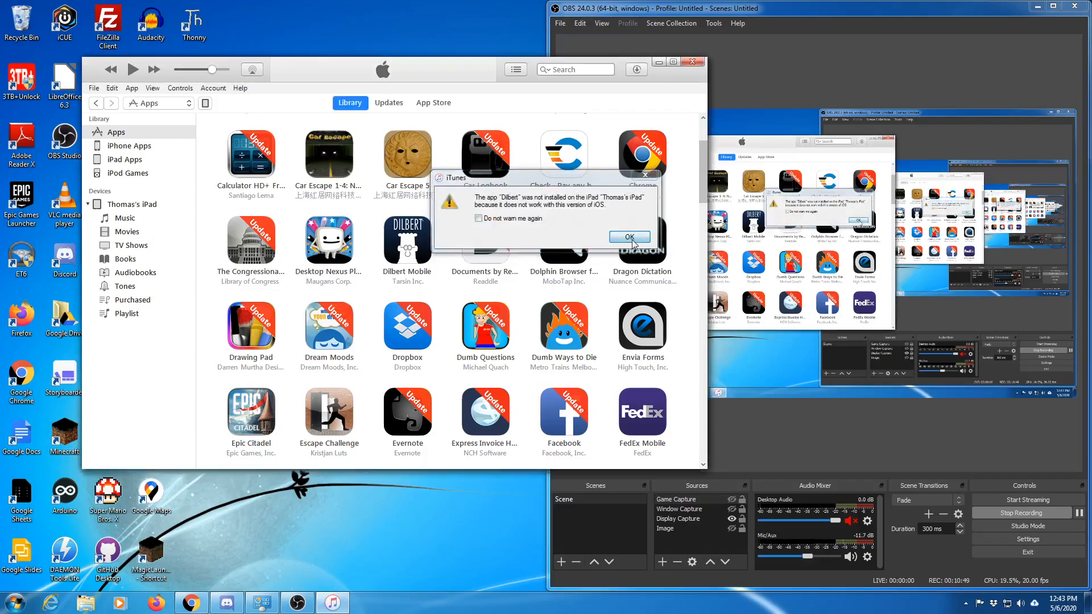
click(629, 237)
- Try to install the two Howcast How To Videos apps and I Can Has Cheezburger on the connected iPad, dismissing the warnings
scroll(556, 335, down, 5)
scroll(556, 336, down, 5)
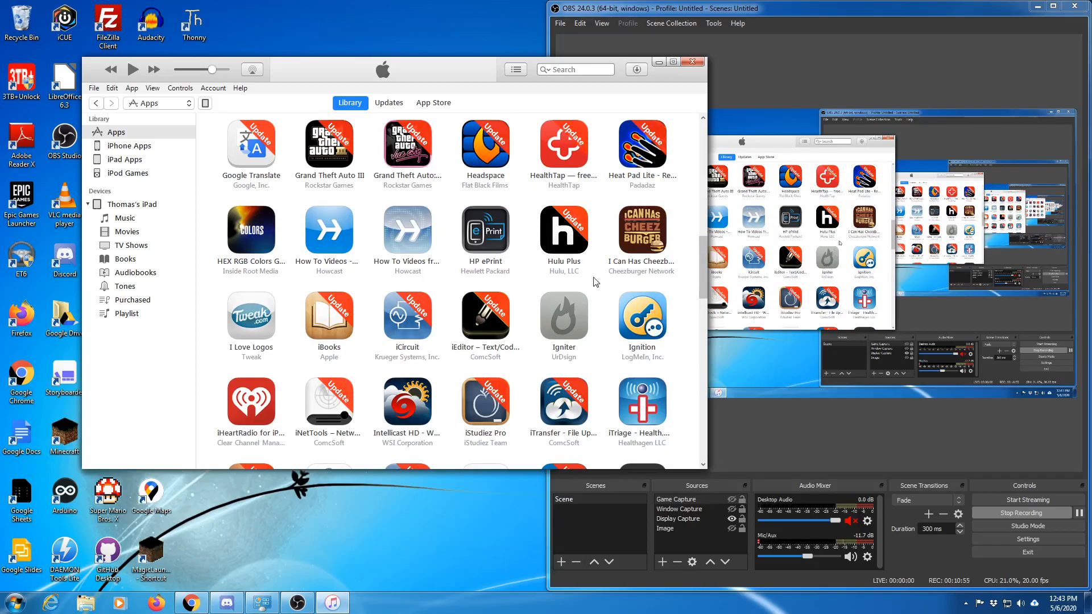
drag(421, 234, 142, 247)
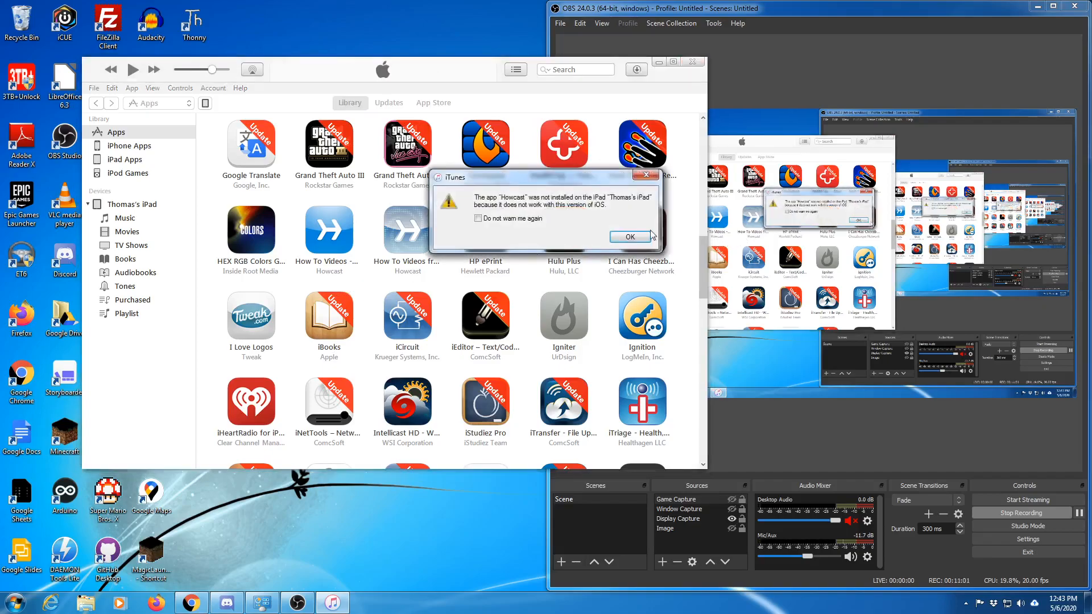
click(629, 236)
drag(348, 243, 159, 261)
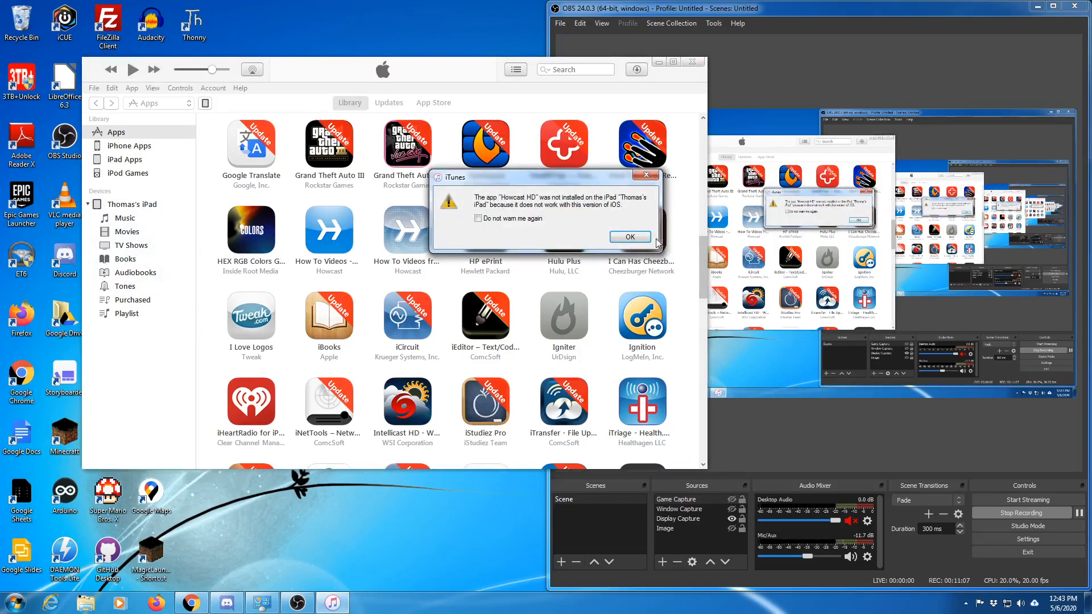
click(635, 240)
drag(560, 233, 154, 243)
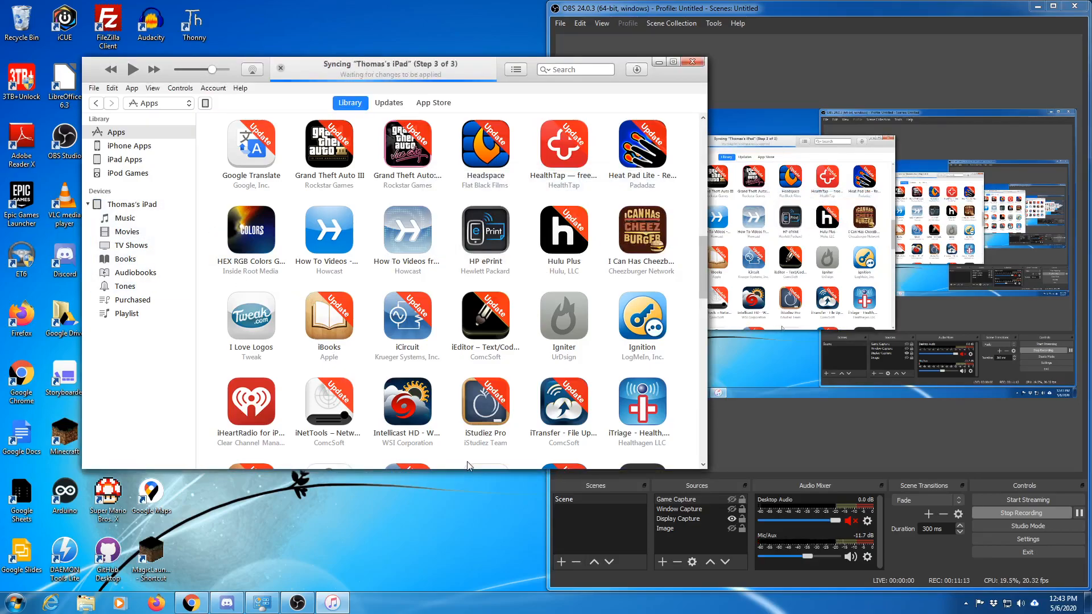
click(630, 237)
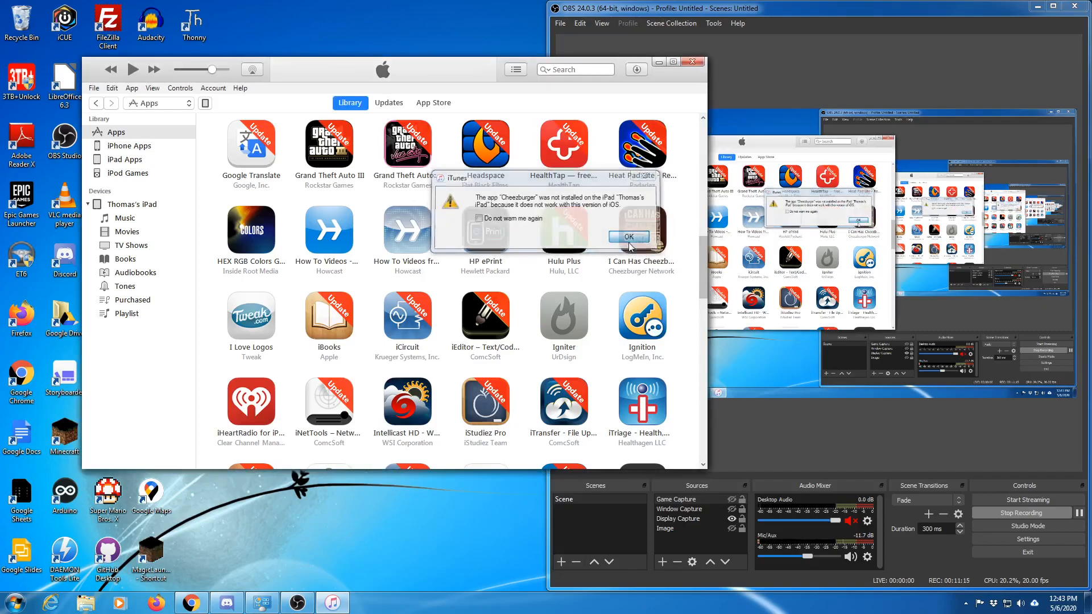
- Look through the apps further down the library and quit iTunes, confirming despite the app downloads in progress
scroll(484, 380, down, 4)
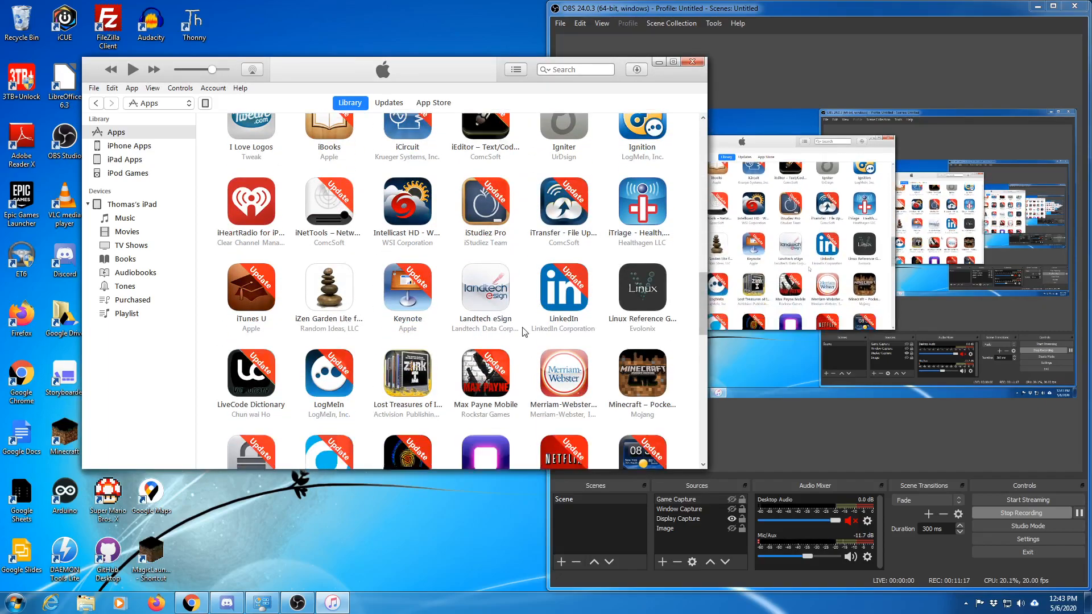
scroll(397, 387, down, 2)
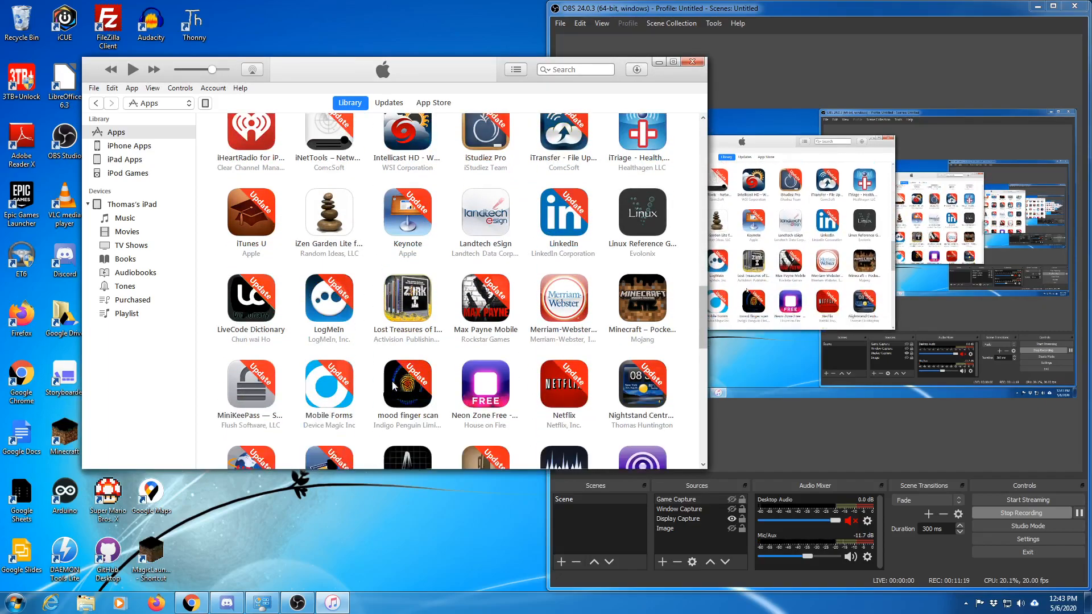
scroll(395, 386, down, 2)
scroll(394, 384, down, 3)
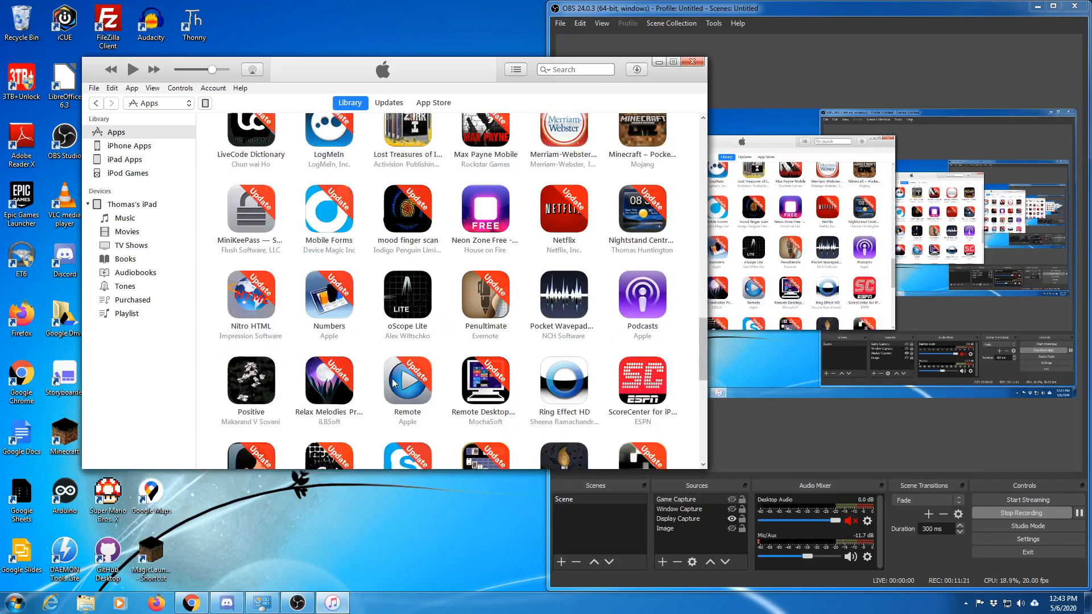
scroll(394, 382, down, 2)
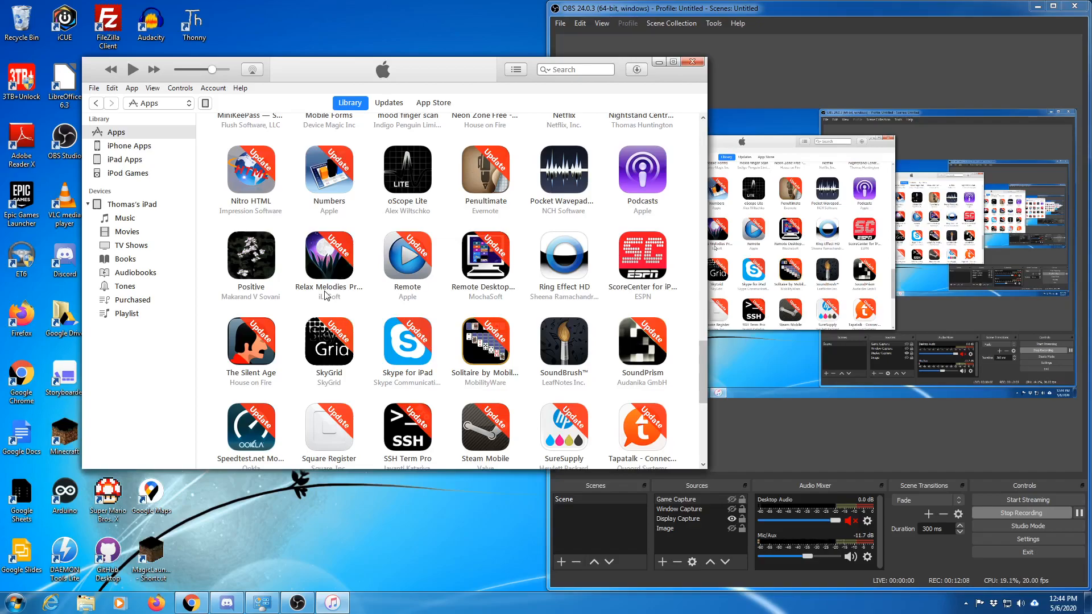
click(693, 62)
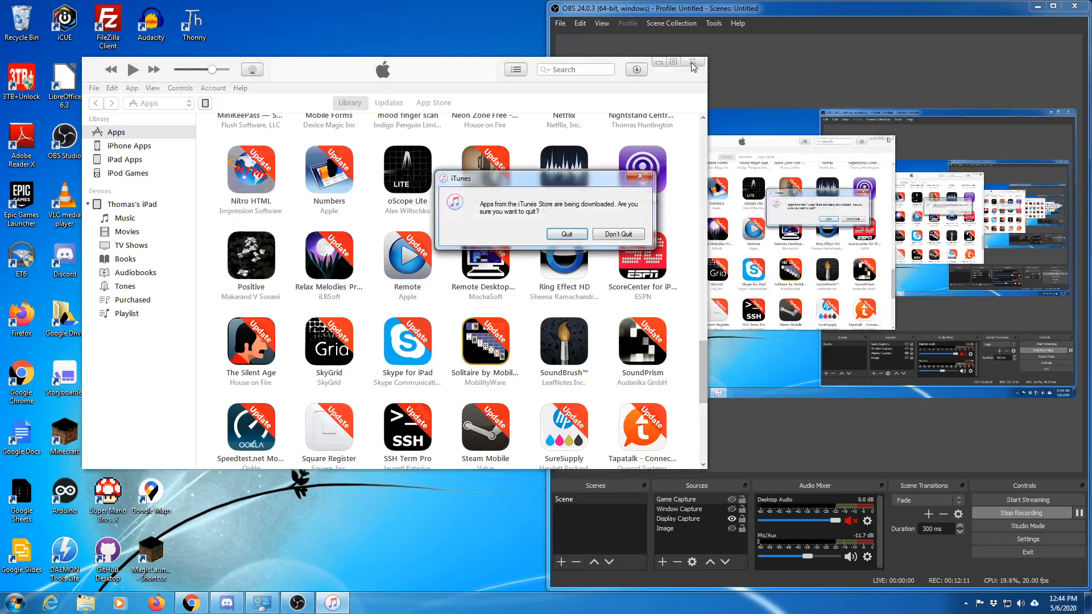
click(577, 240)
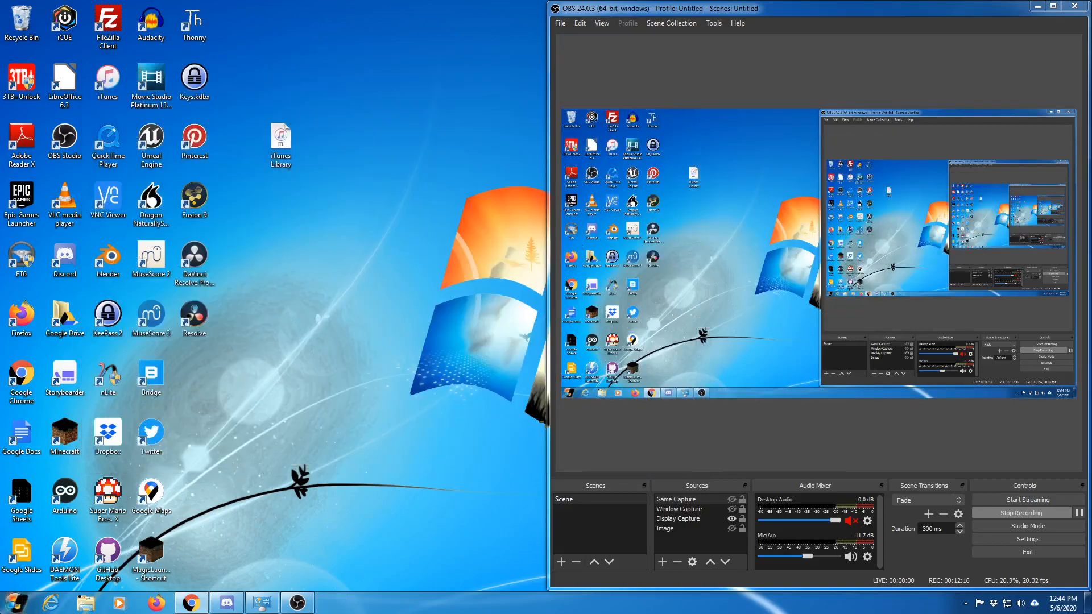
click(17, 601)
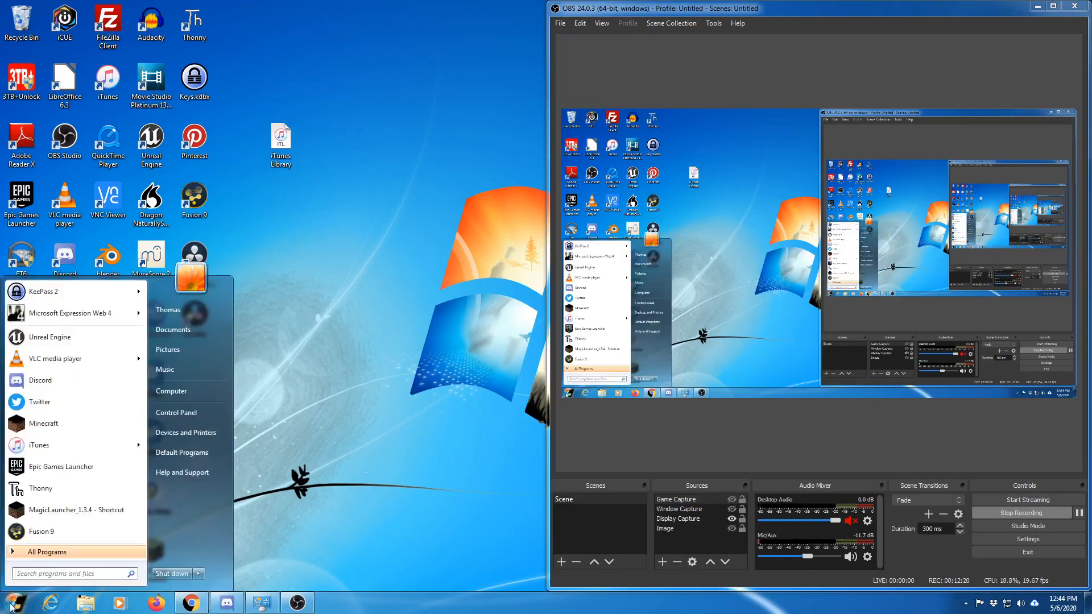
click(362, 315)
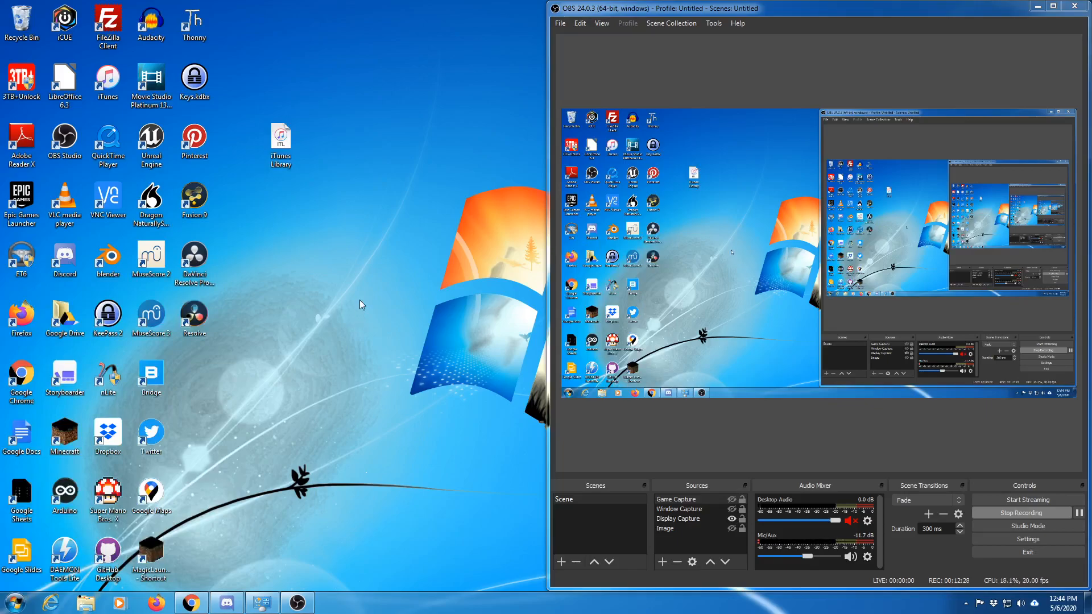
drag(833, 8, 867, 19)
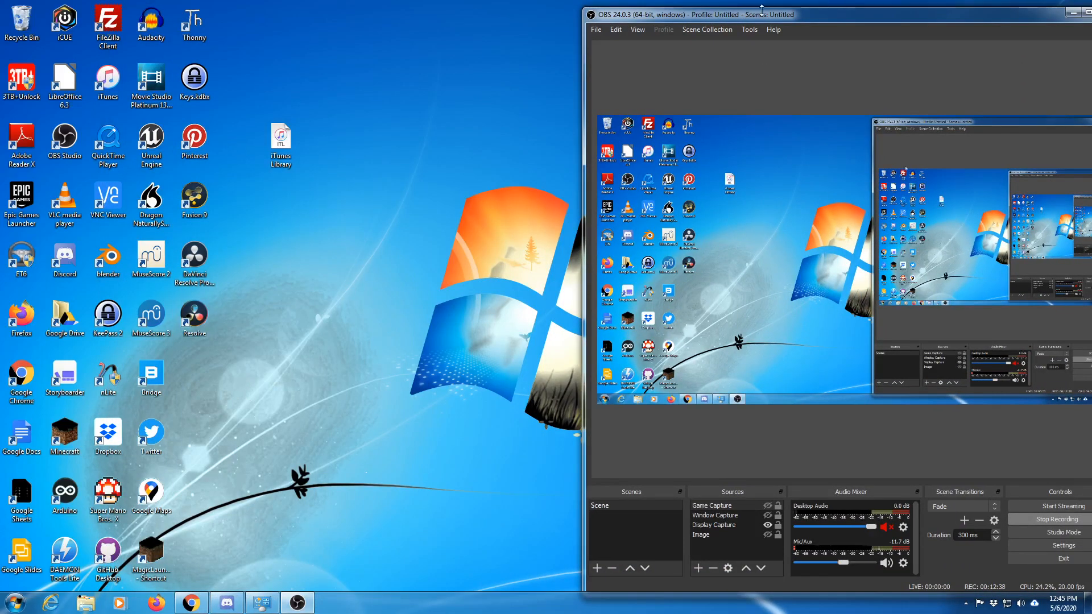
double_click(851, 22)
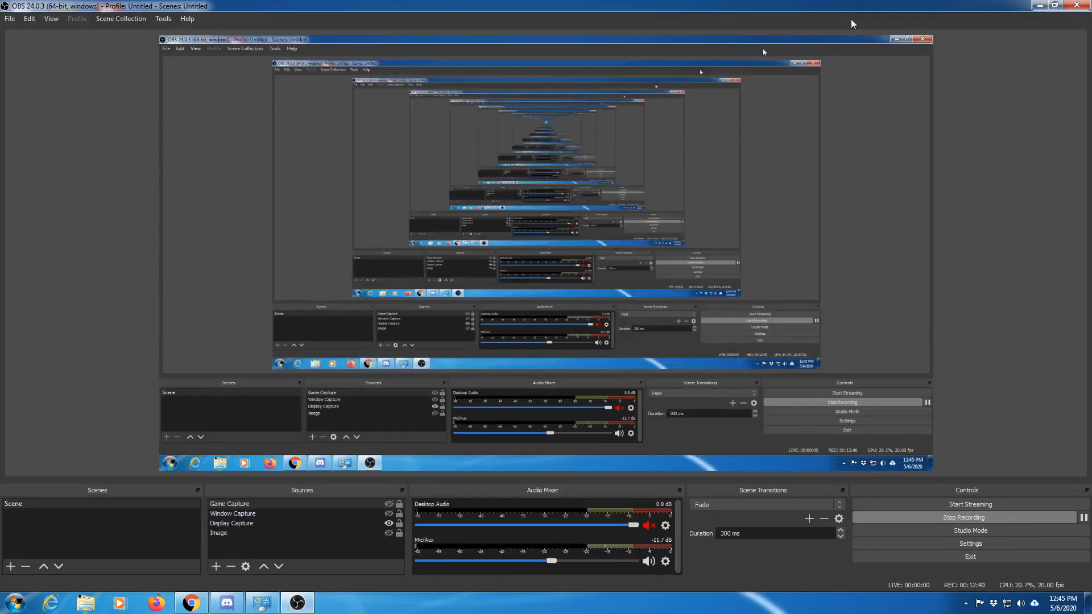
double_click(874, 7)
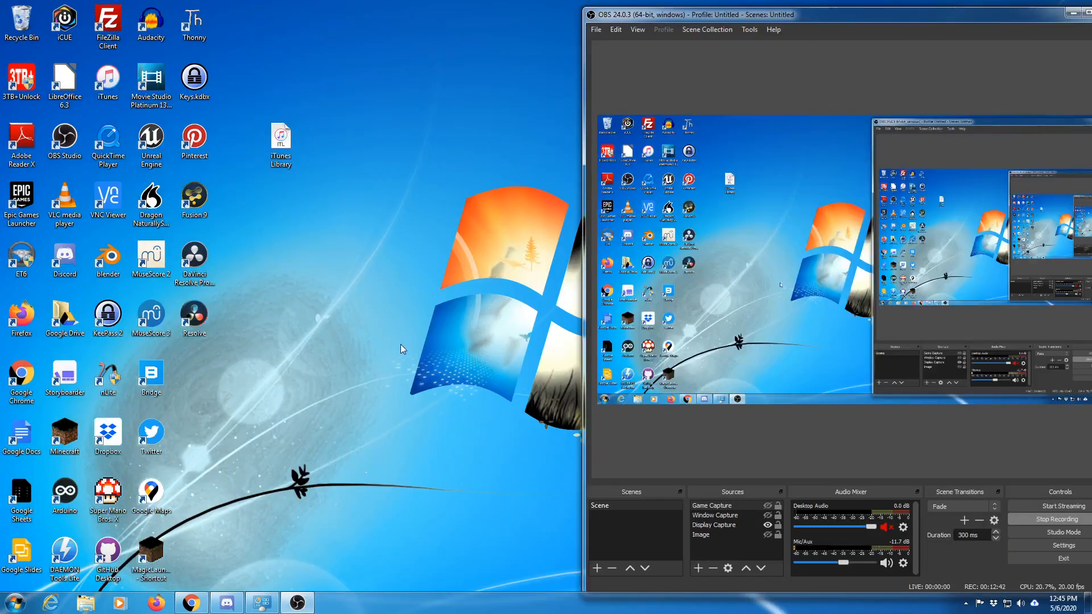
- Switch to Chrome and highlight the title of the article about deploying apps in a business environment with iTunes
click(182, 601)
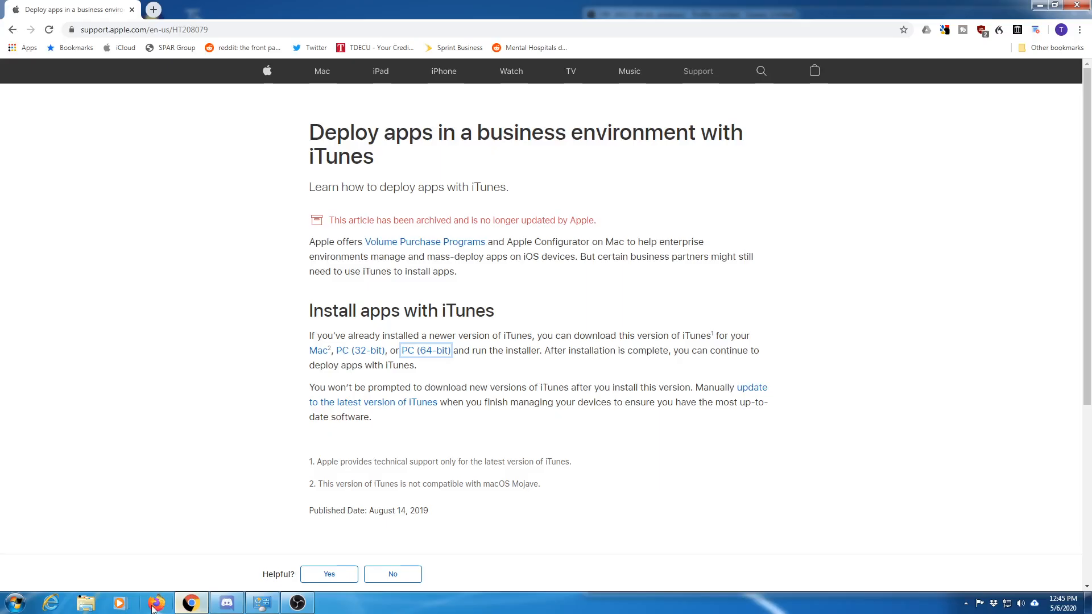
drag(289, 137, 512, 161)
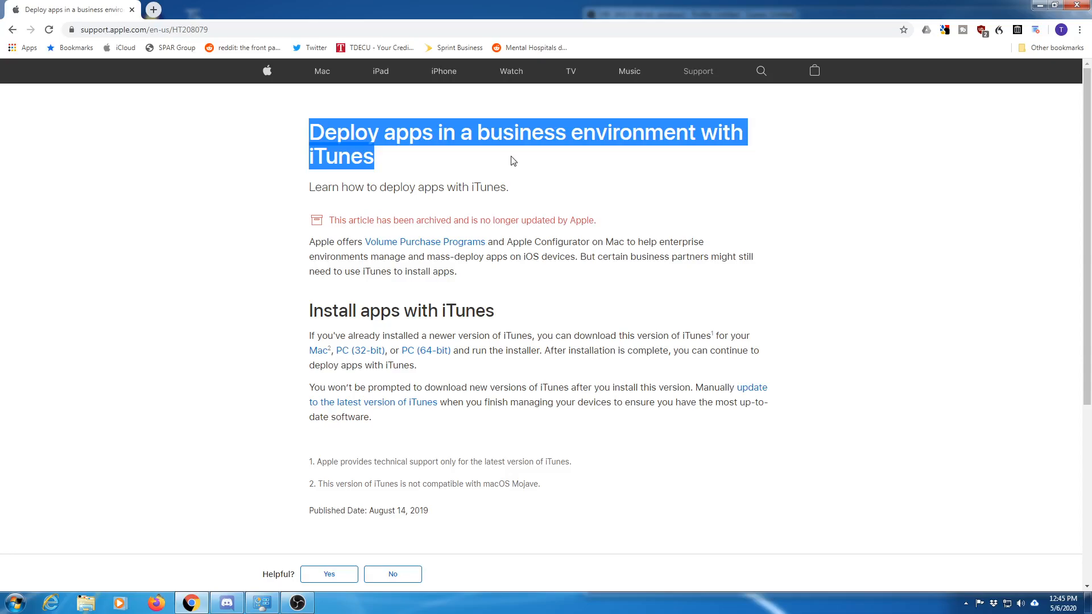
click(538, 157)
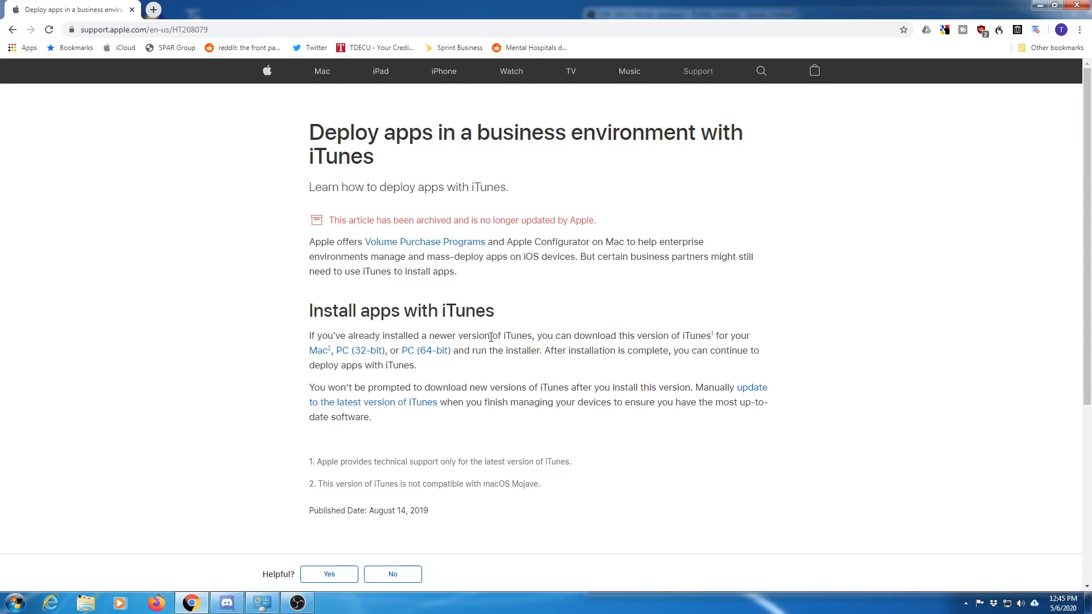
- Search Apple Support for "apple configurator" using the suggested search
click(760, 71)
text(apo)
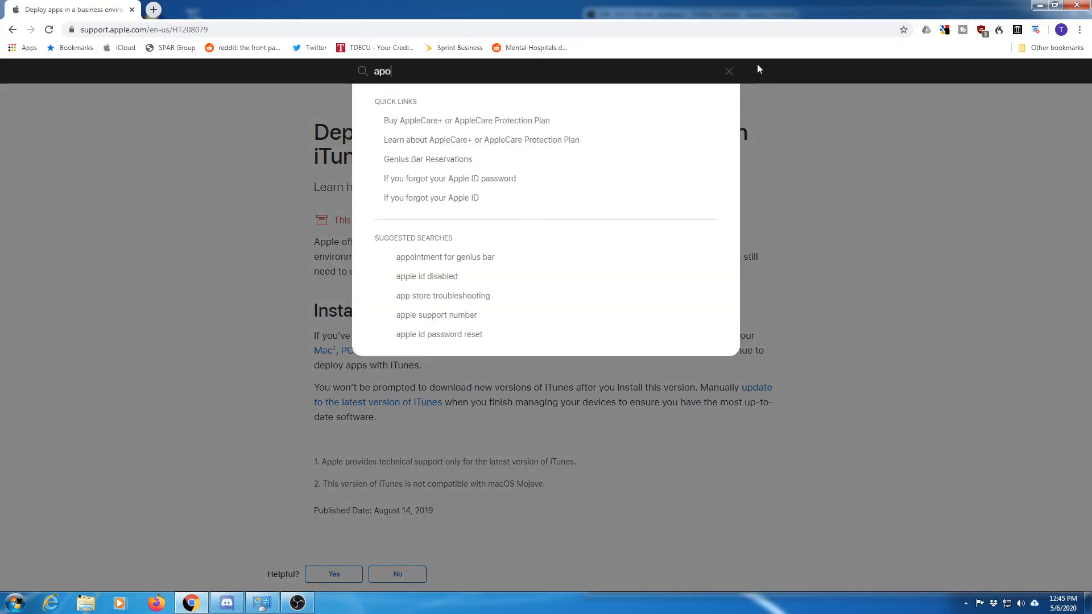
key(BackSpace)
text(ple)
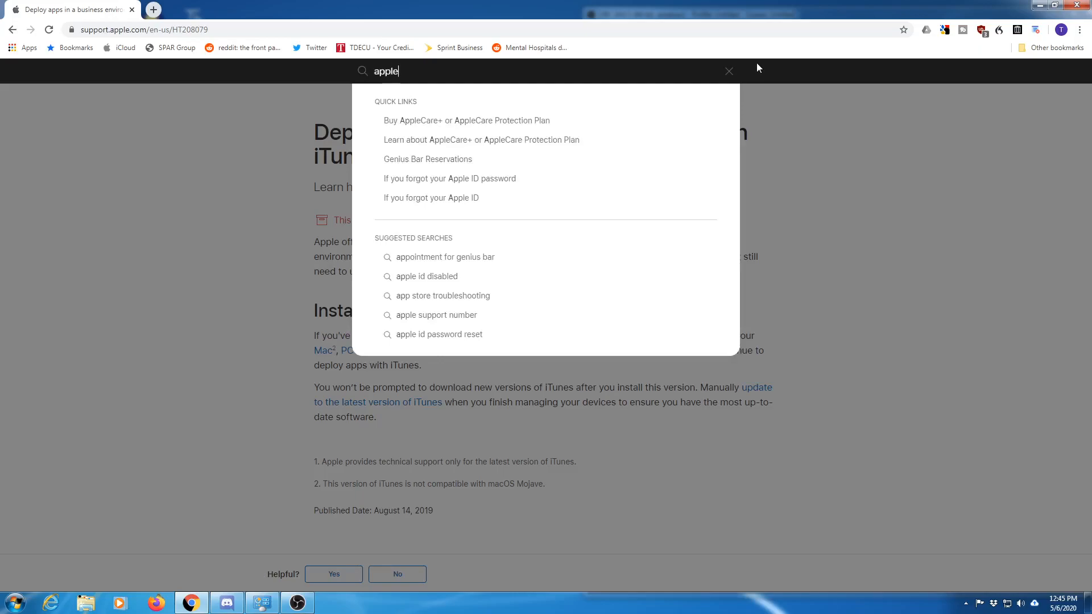
text( confi)
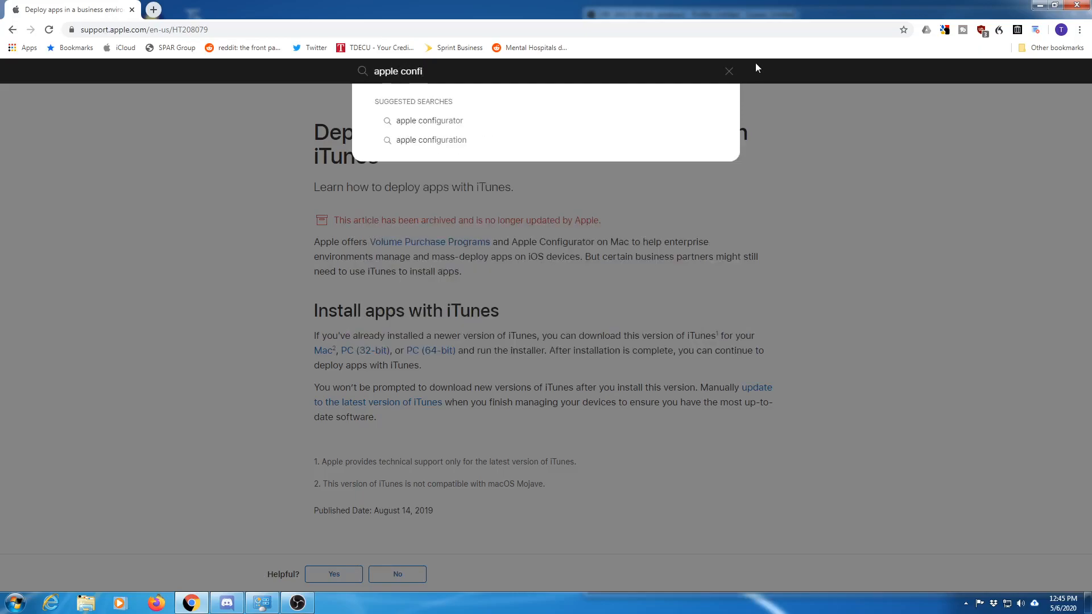
click(465, 120)
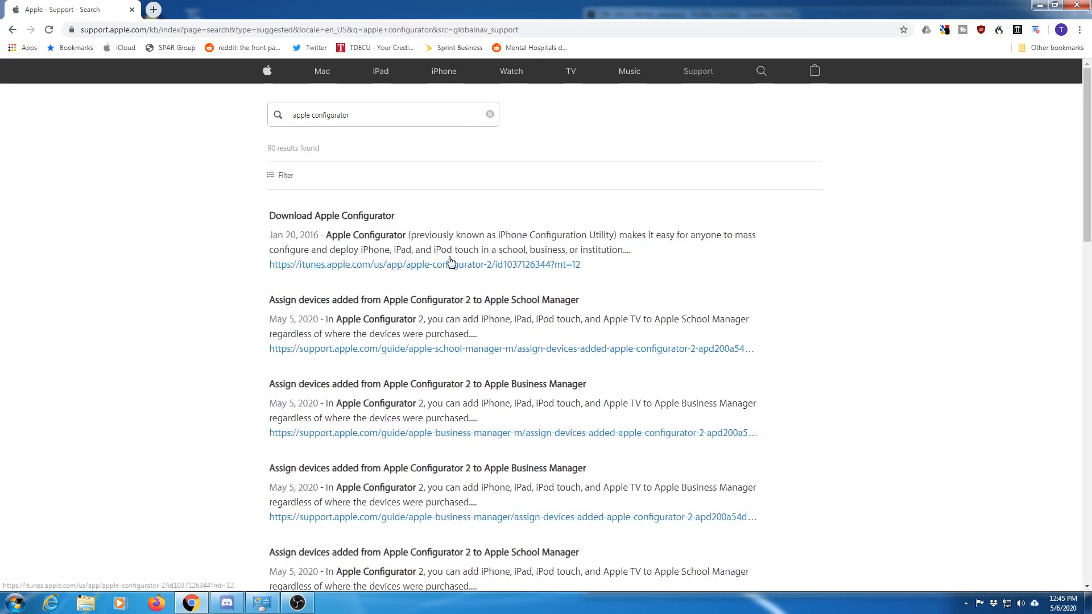
- Open the Download Apple Configurator result and review the Apple Configurator 2 description and screenshots
click(549, 265)
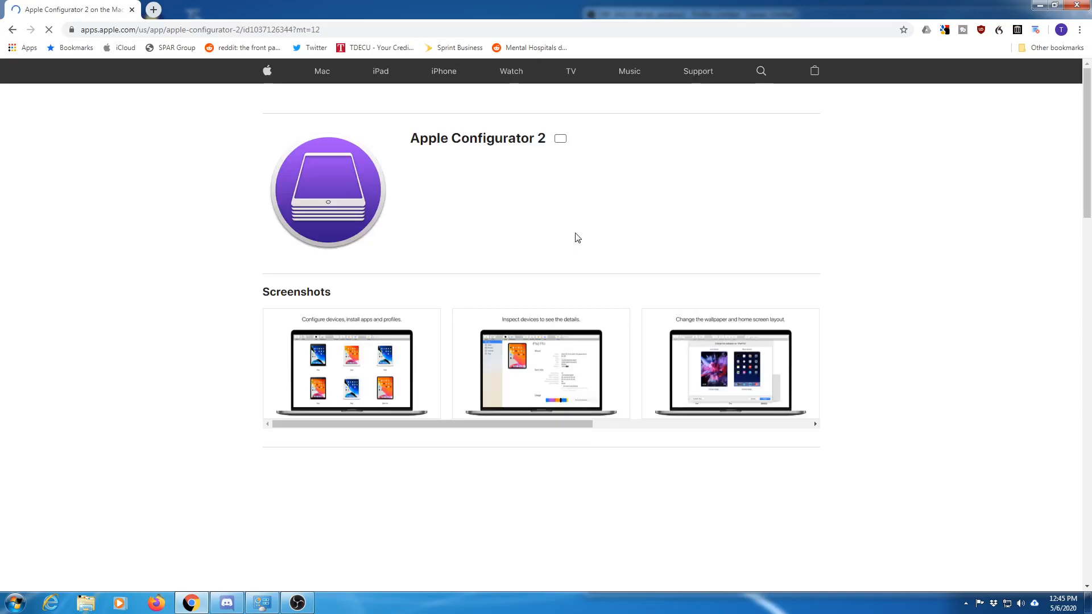
scroll(219, 367, down, 3)
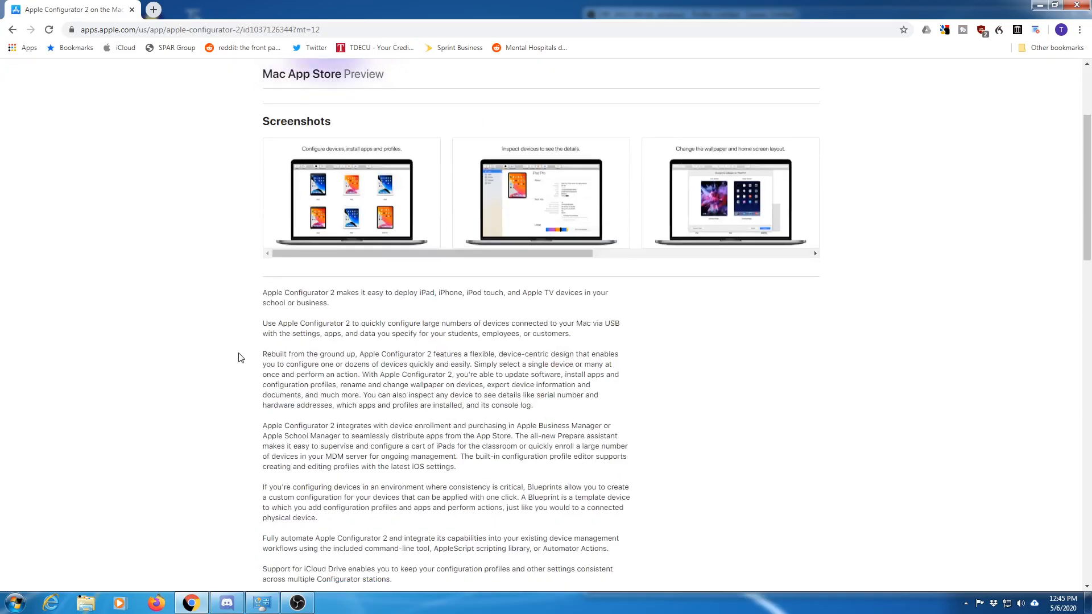
scroll(353, 197, down, 4)
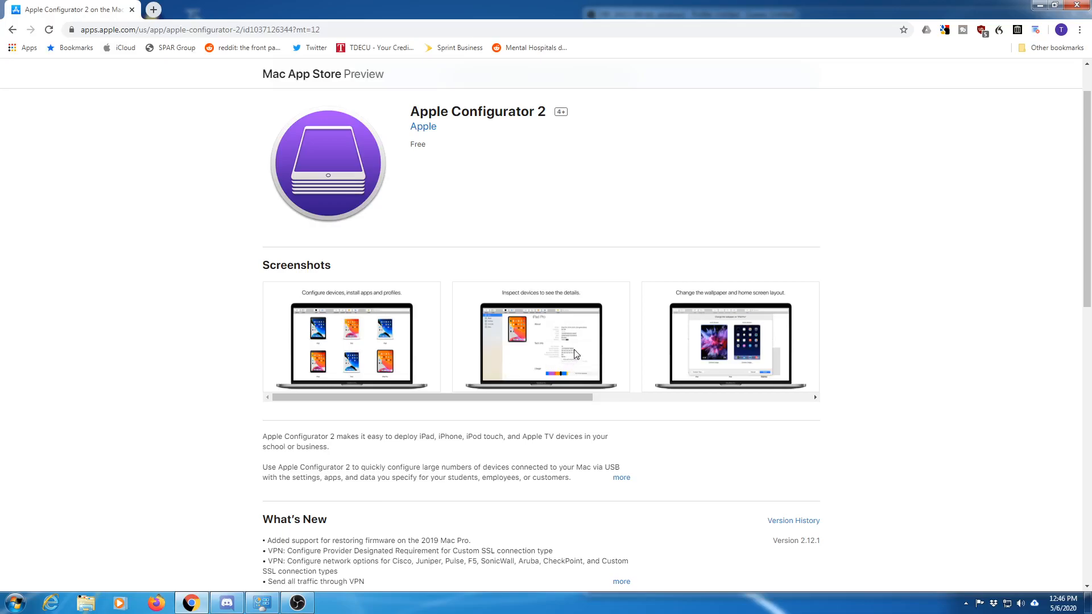
scroll(546, 299, up, 1)
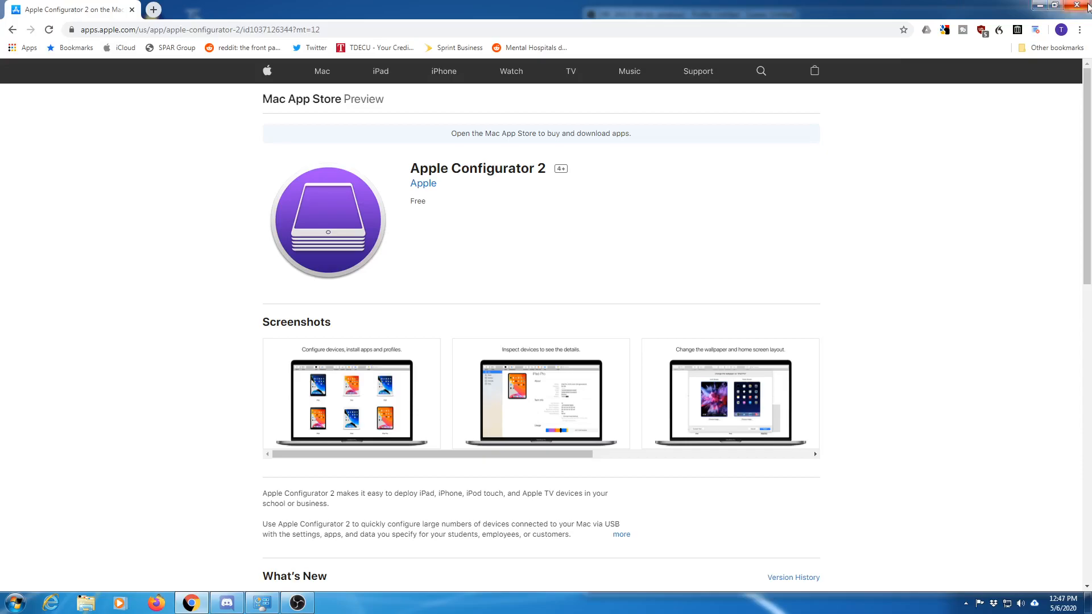
click(1039, 5)
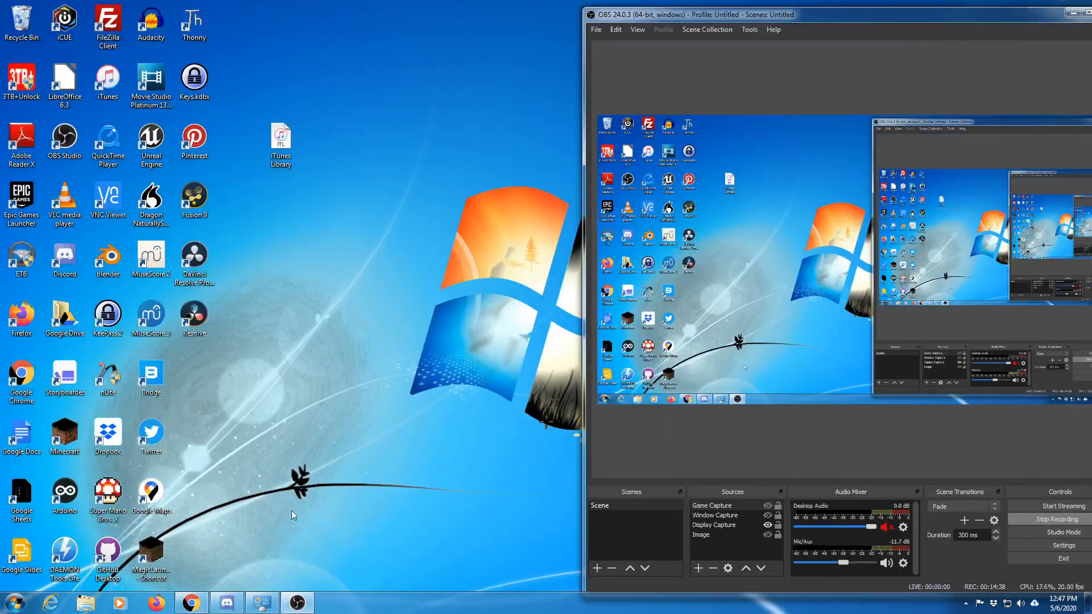
click(15, 602)
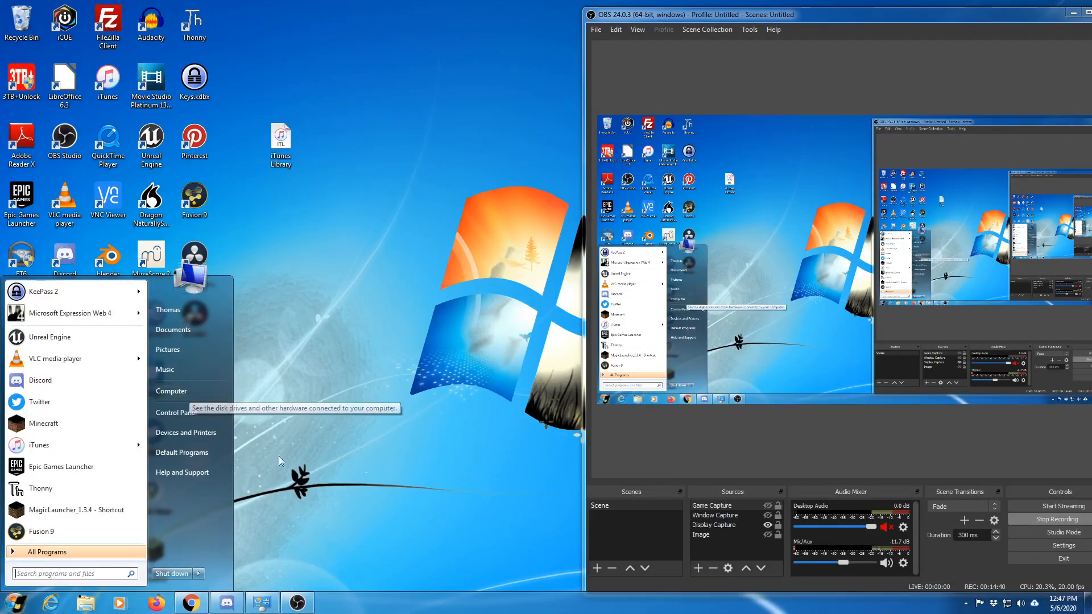
click(191, 601)
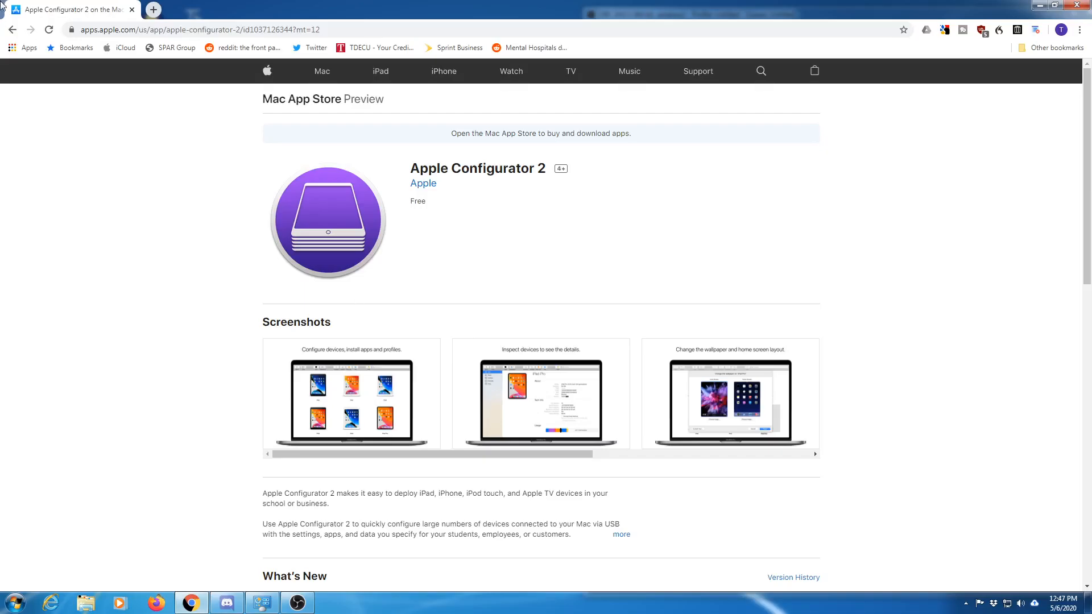
- Return to the article on deploying apps with iTunes, and minimize the browser to show the desktop
click(10, 29)
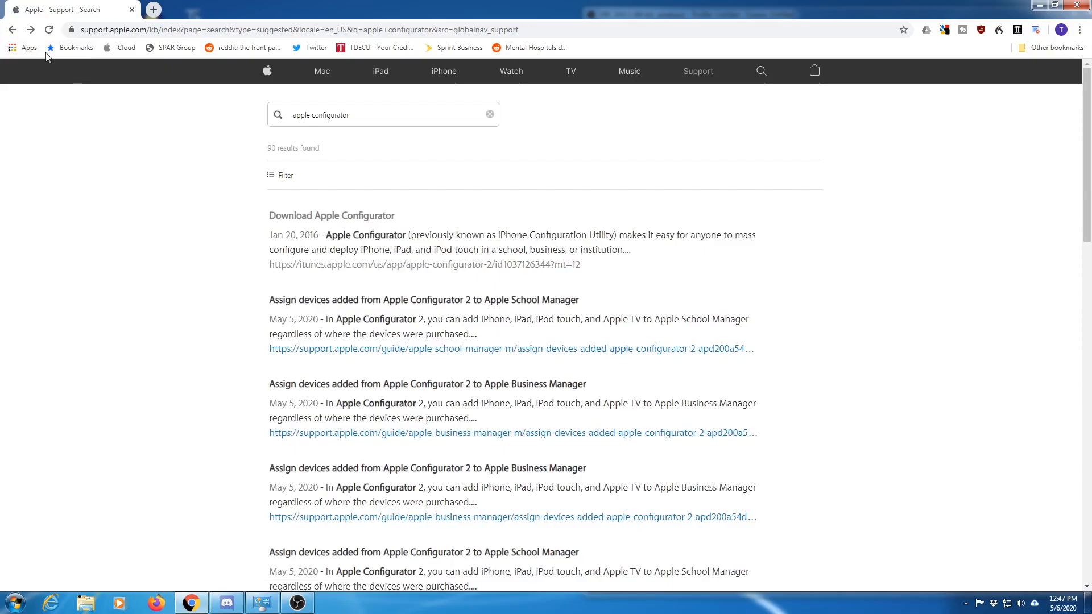
click(12, 30)
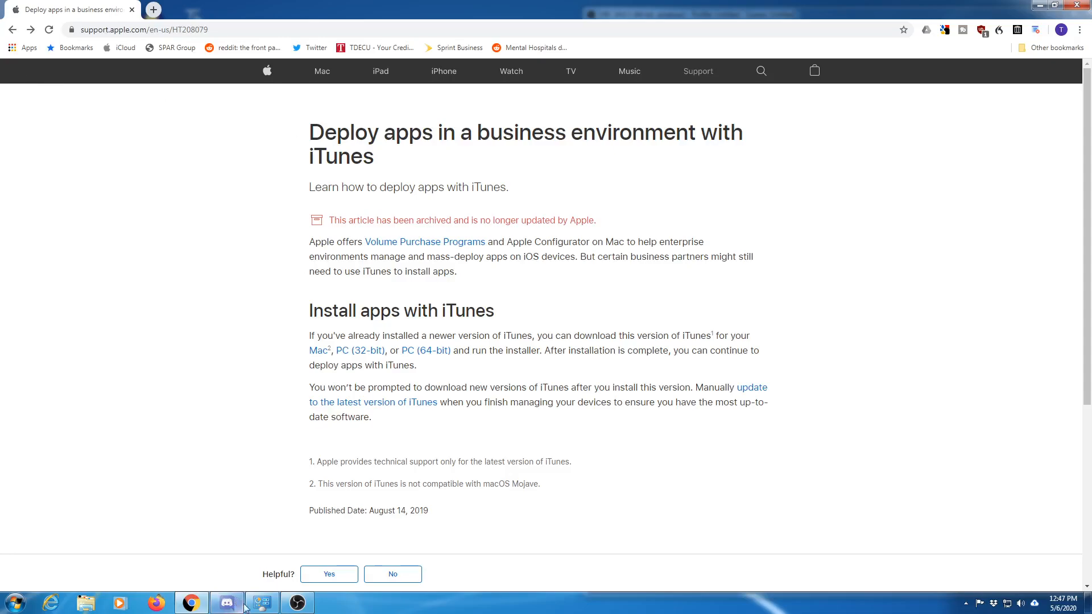
mouse_move(248, 609)
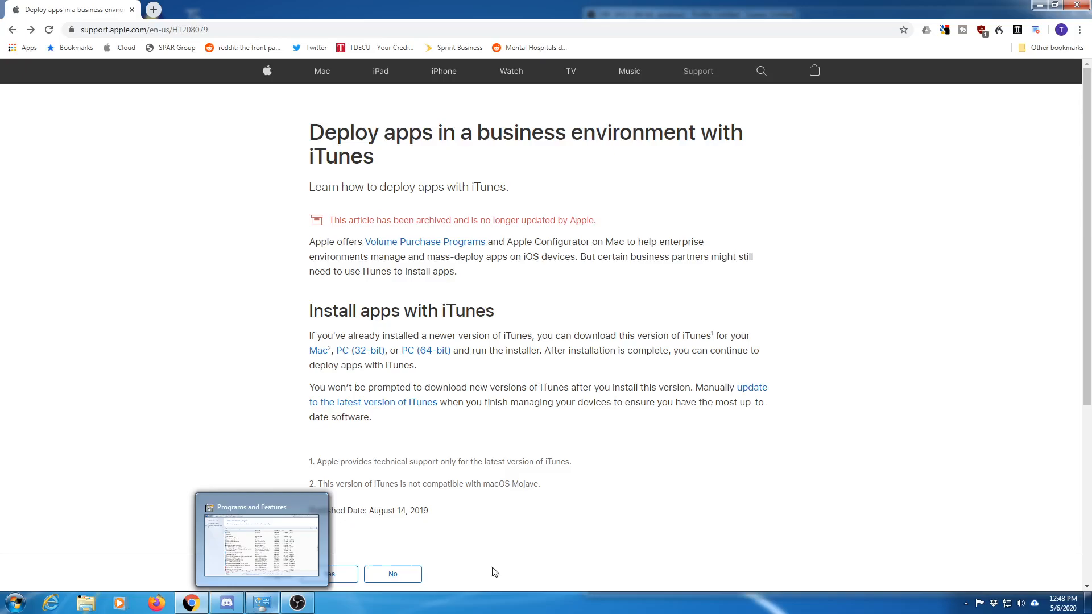
click(1039, 5)
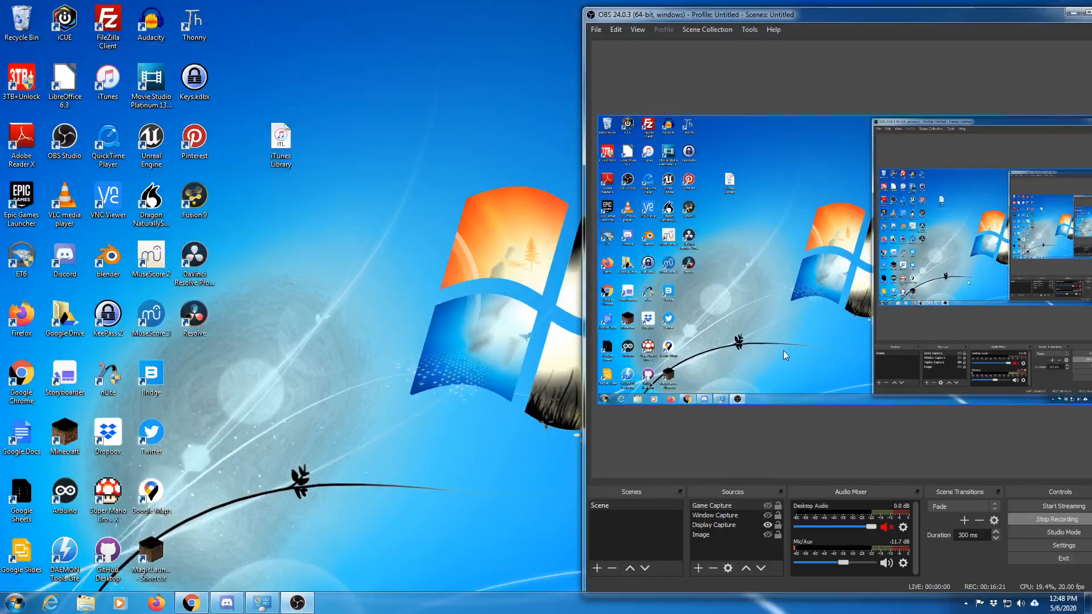